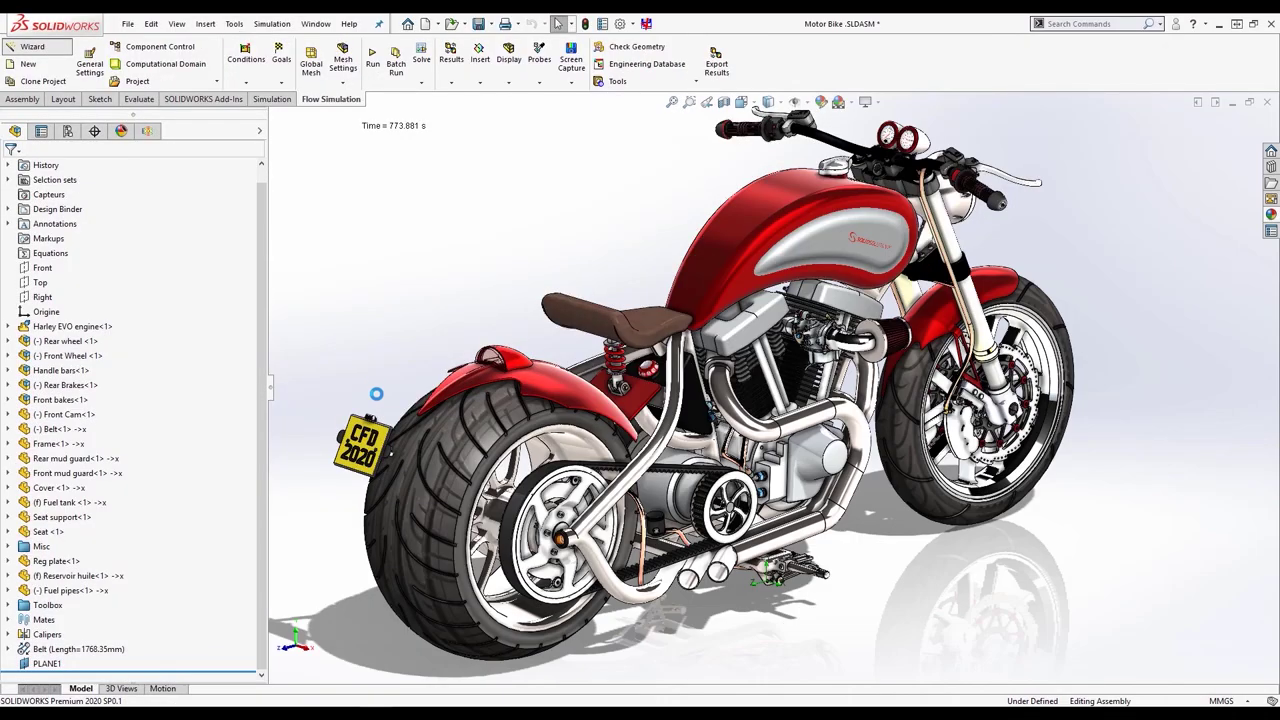
- Keep SI units but set velocity to mile/h and temperature to °C
key("Return")
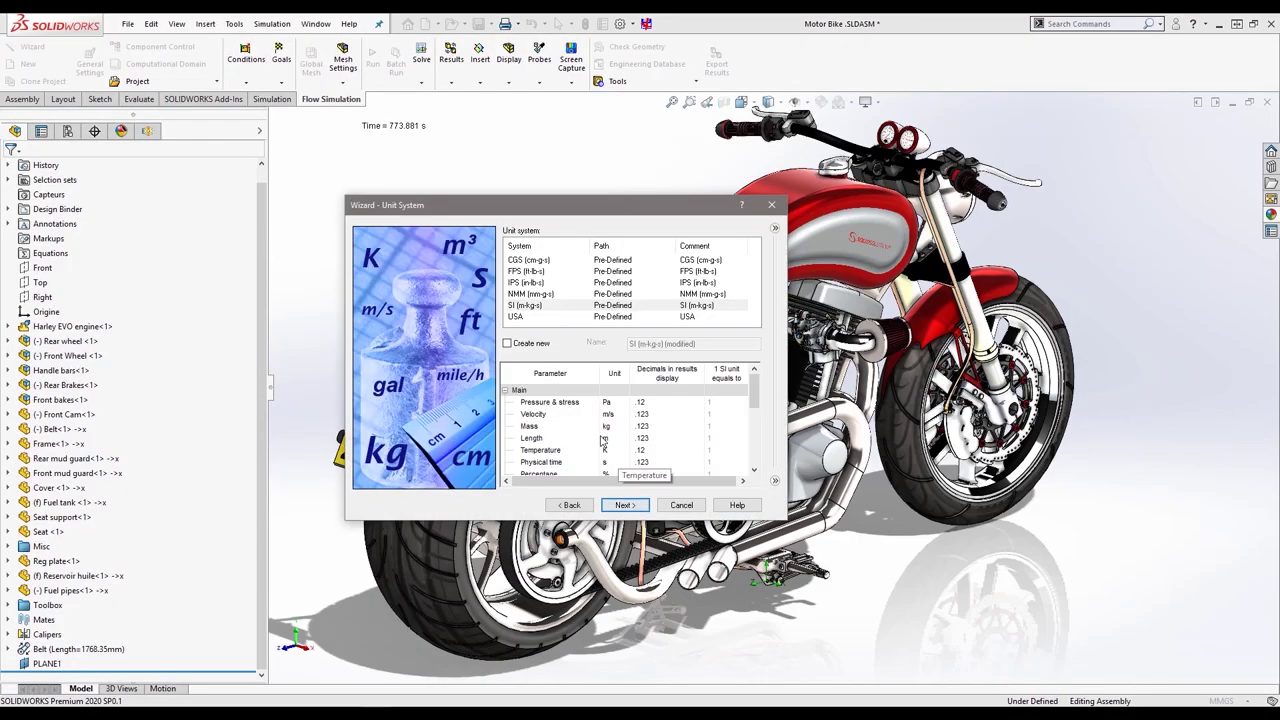
left_click(540, 306)
left_click(612, 414)
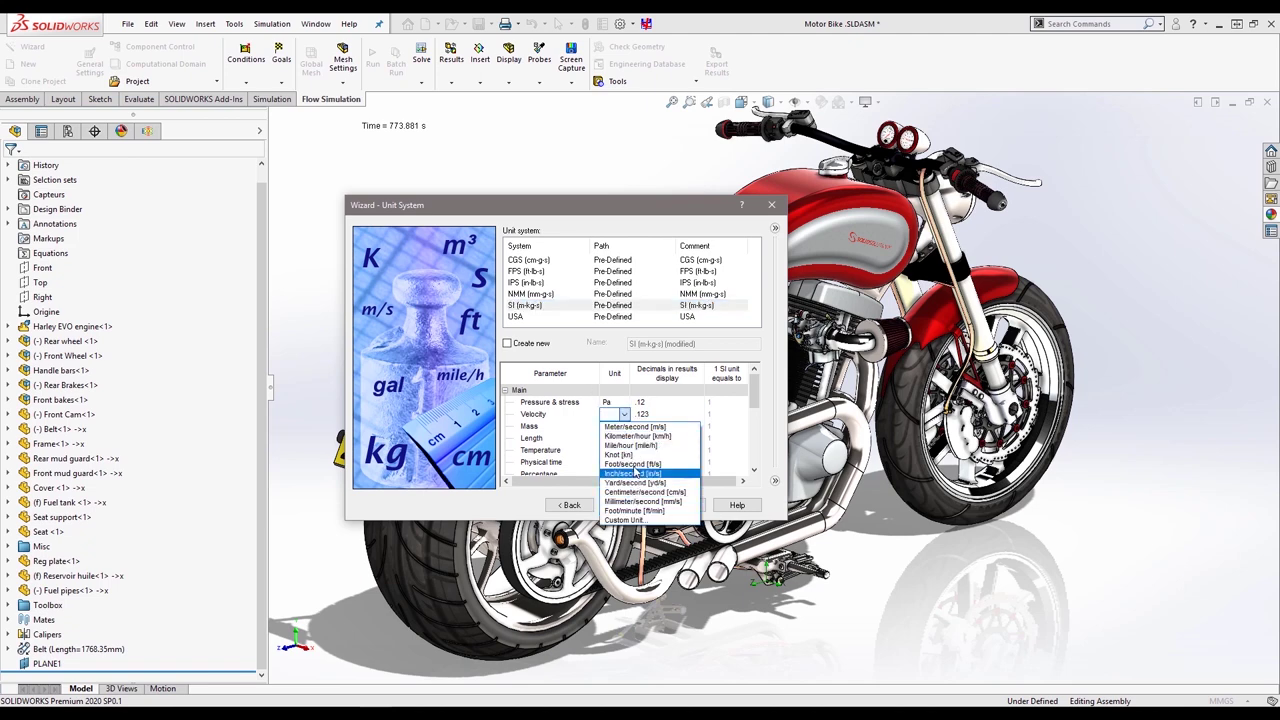
left_click(633, 446)
left_click(622, 451)
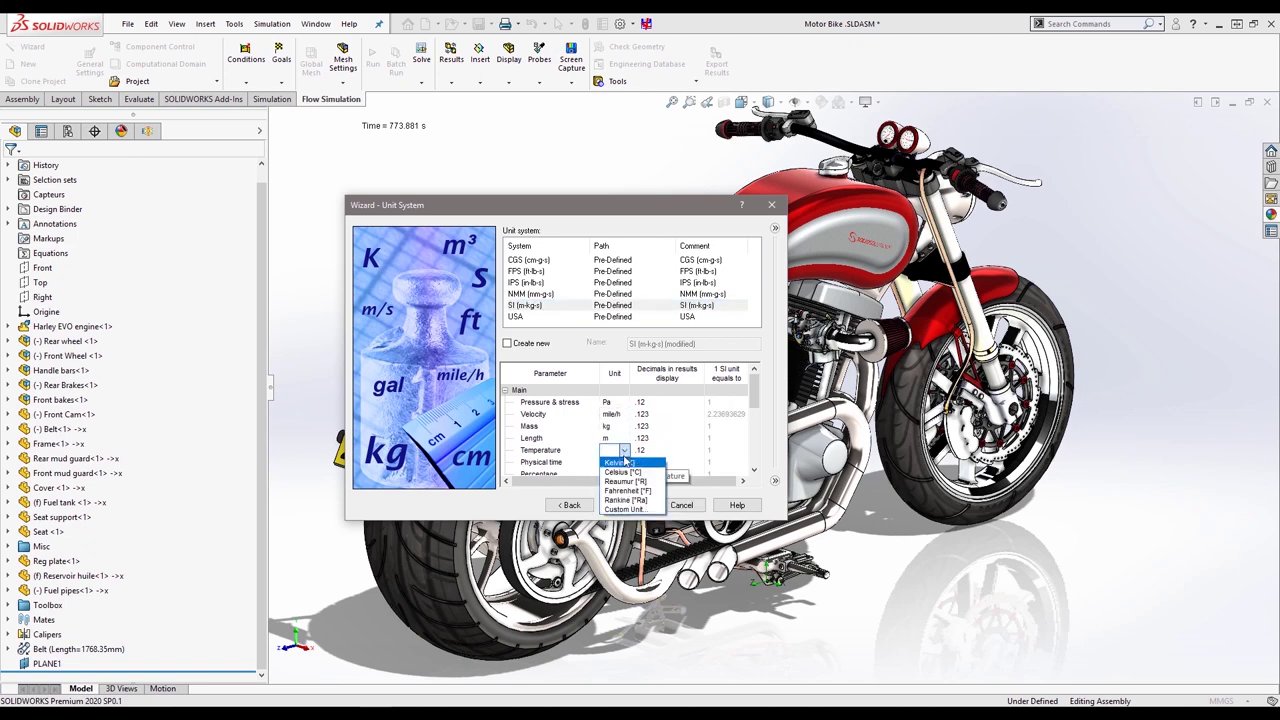
left_click(628, 477)
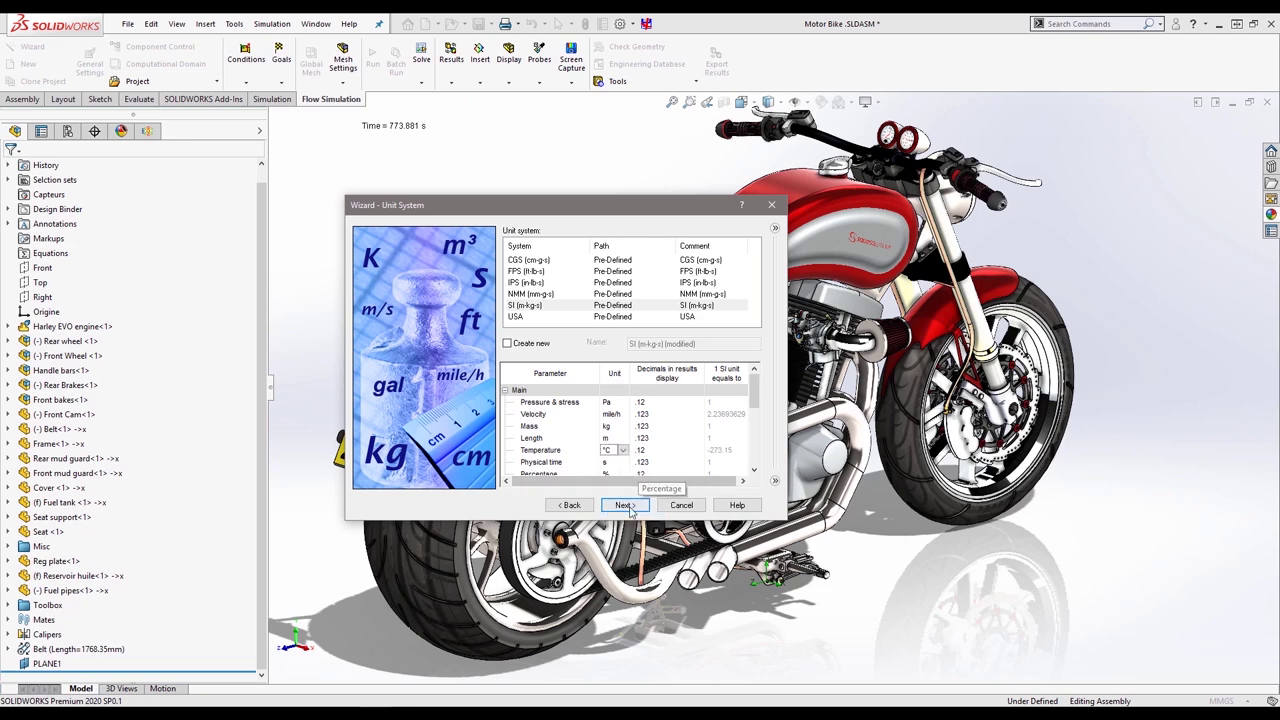
- Enable gravity with Y = -9.81 and Z = 0
left_click(624, 505)
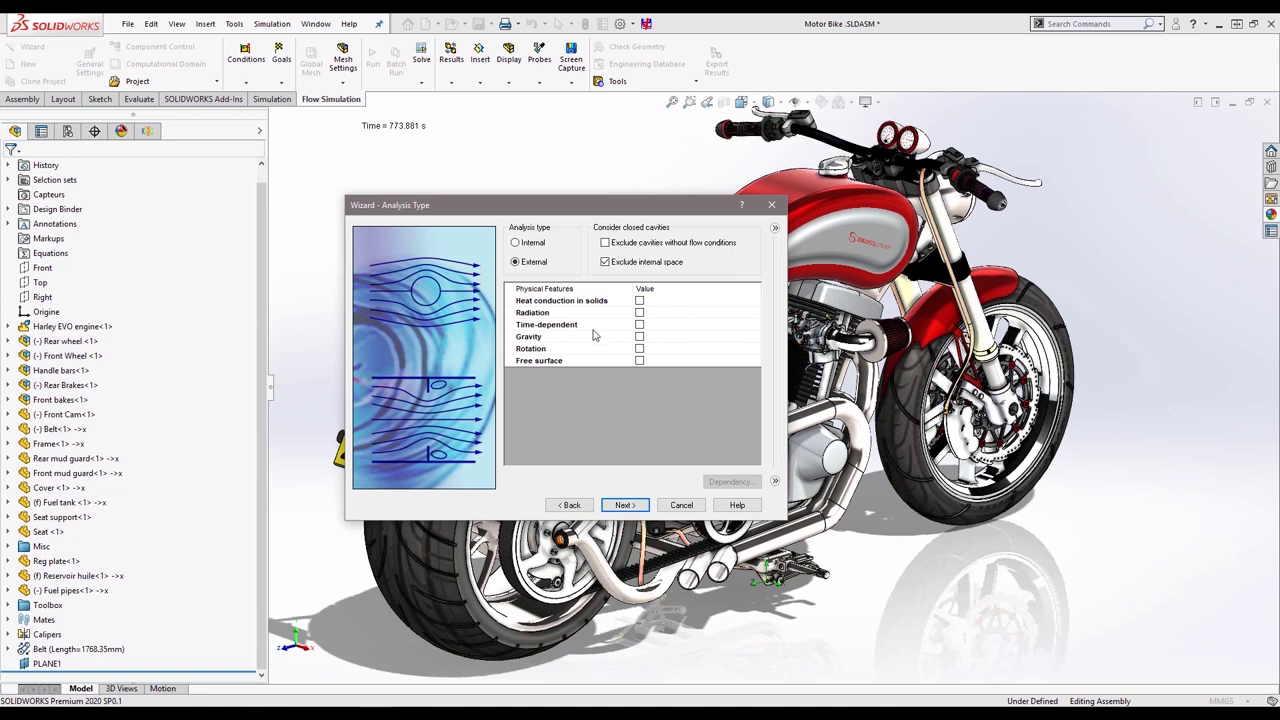
left_click(639, 336)
left_click(657, 372)
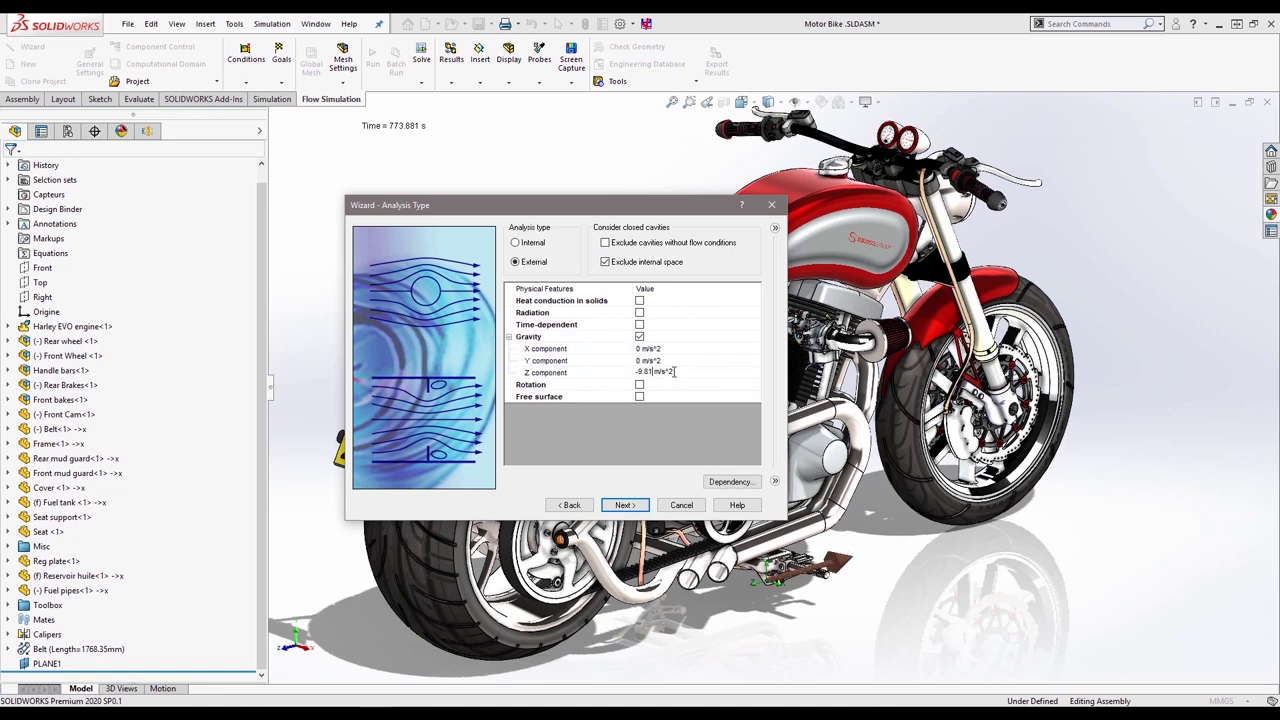
right_click(649, 376)
left_click(665, 405)
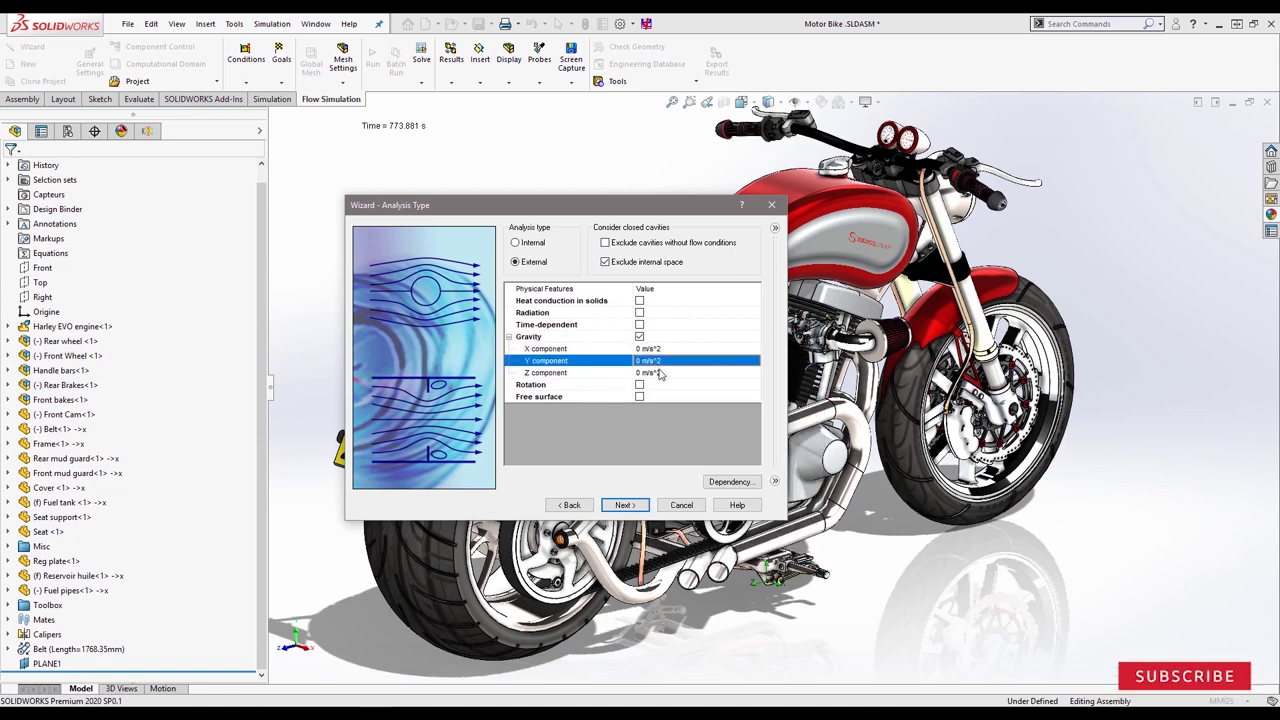
type("-9.81 m/s^2")
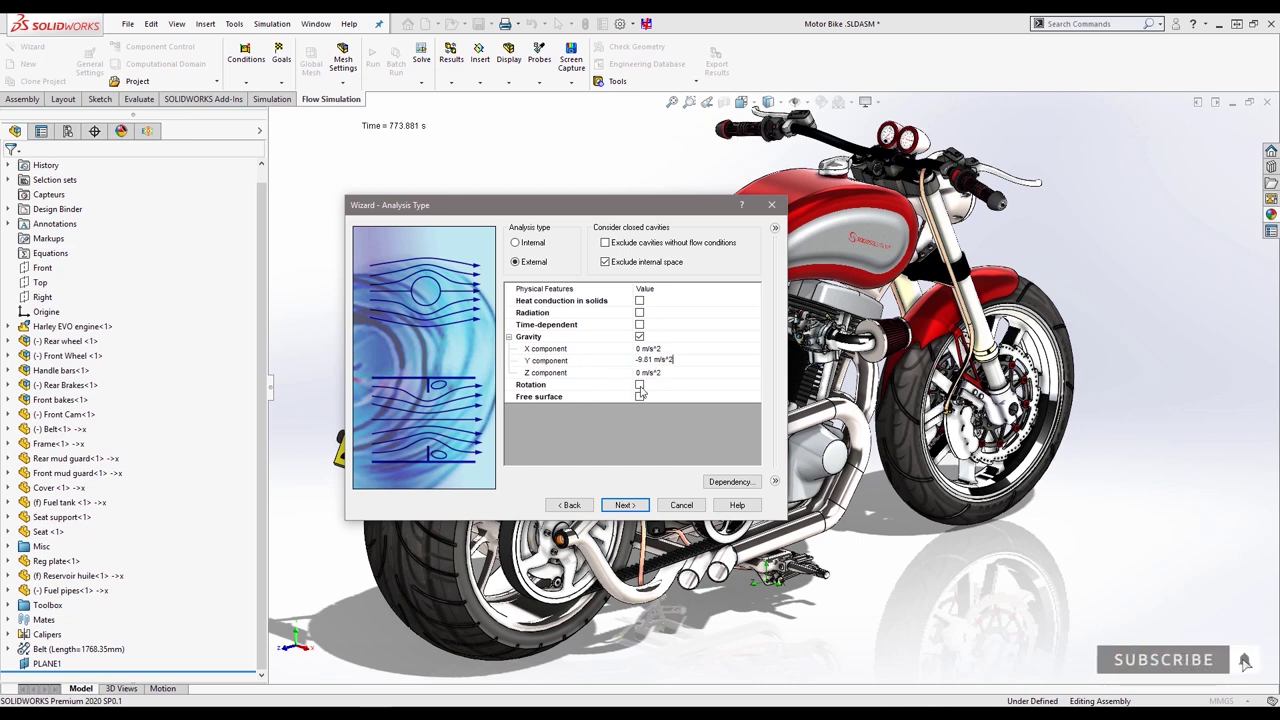
- Make the analysis time-dependent (60 s, 0.1 s steps) with heat conduction in solids
left_click(639, 324)
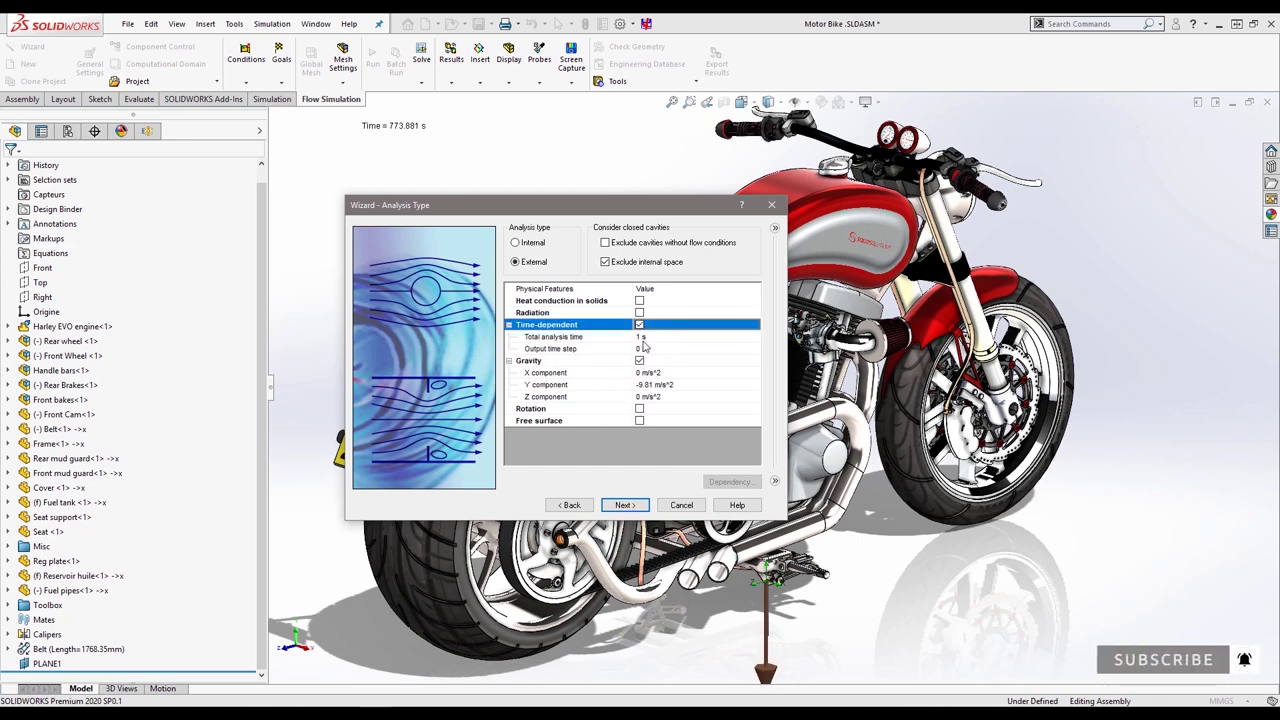
left_click(641, 337)
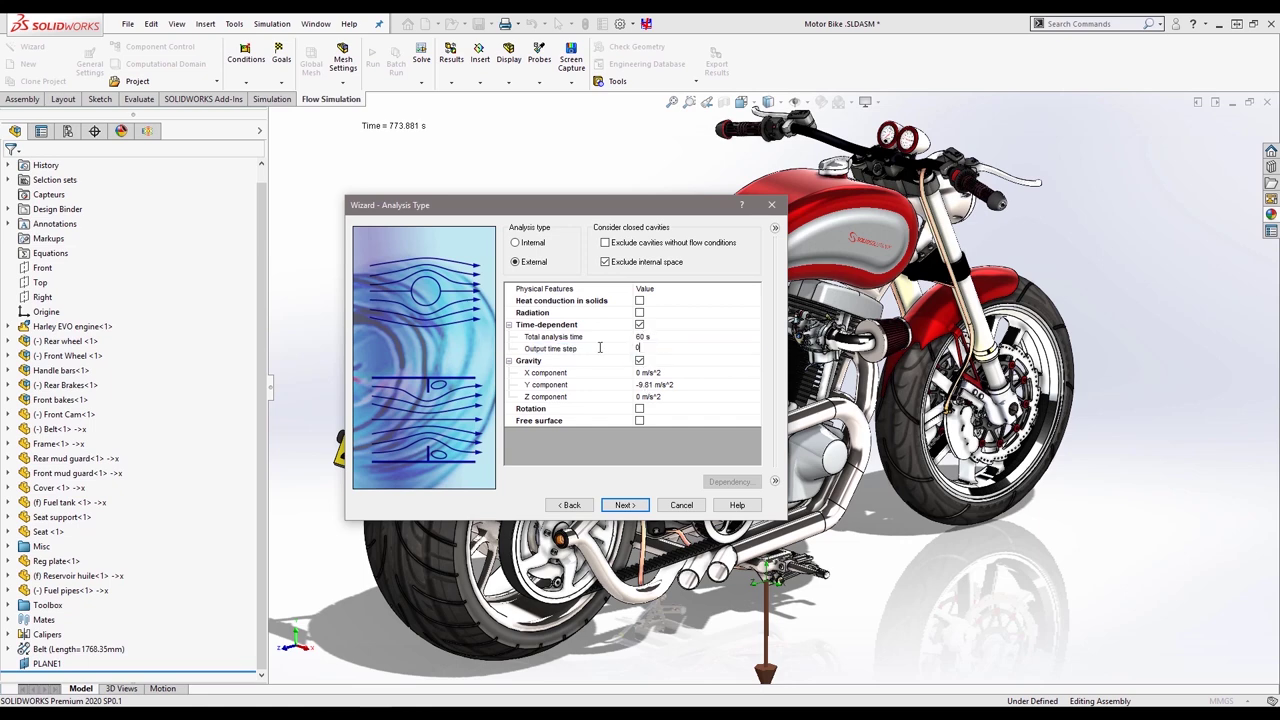
type(".1")
left_click(639, 301)
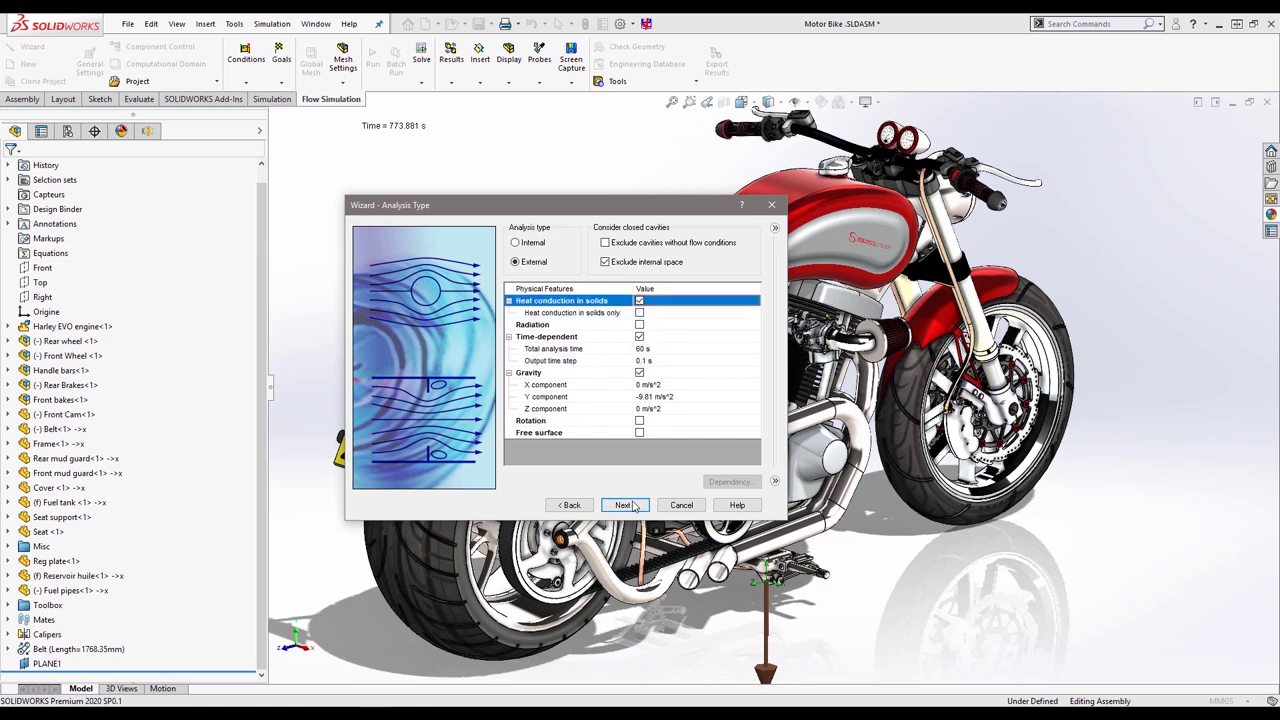
- Add carbon dioxide alongside air as a project fluid
left_click(633, 506)
double_click(549, 283)
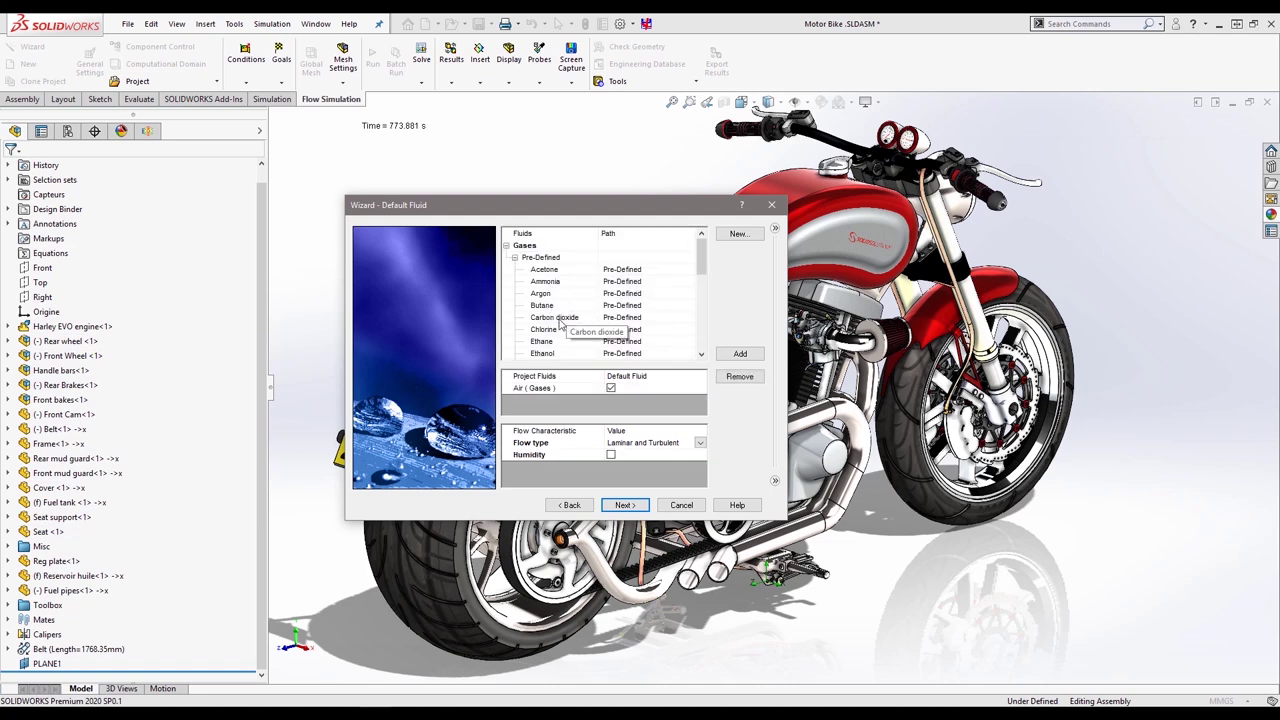
double_click(565, 329)
scroll(704, 293, "down", 3)
scroll(704, 293, "down", 2)
scroll(704, 293, "down", 2)
double_click(613, 316)
scroll(613, 320, "down", 2)
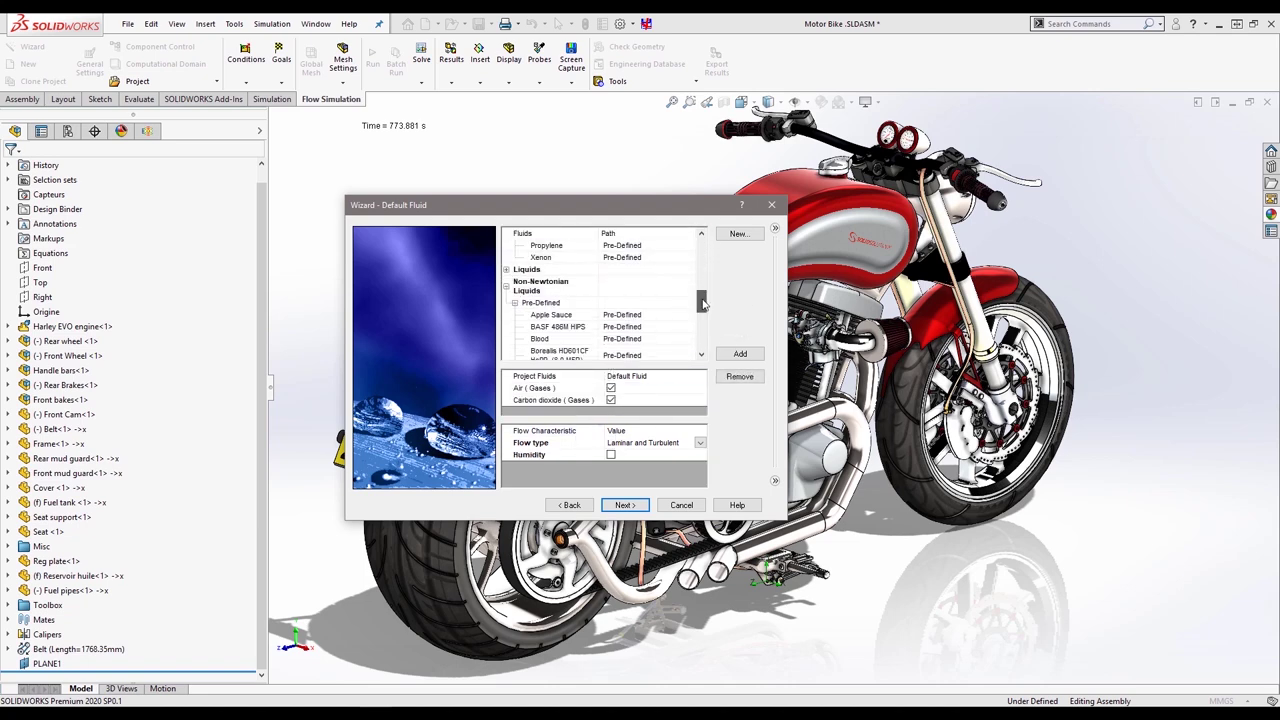
scroll(613, 320, "down", 2)
scroll(613, 320, "down", 2)
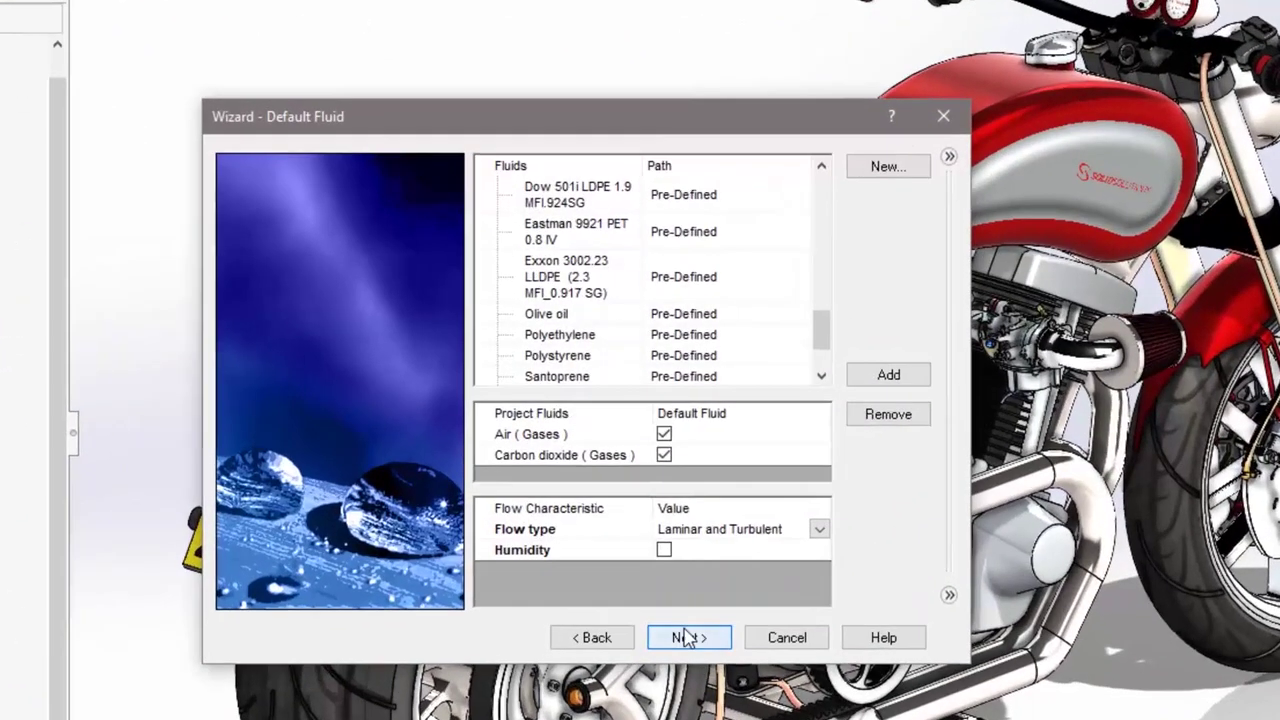
- Make Steel Stainless 302 the default solid and set ambient temperature to 20 °C
left_click(636, 528)
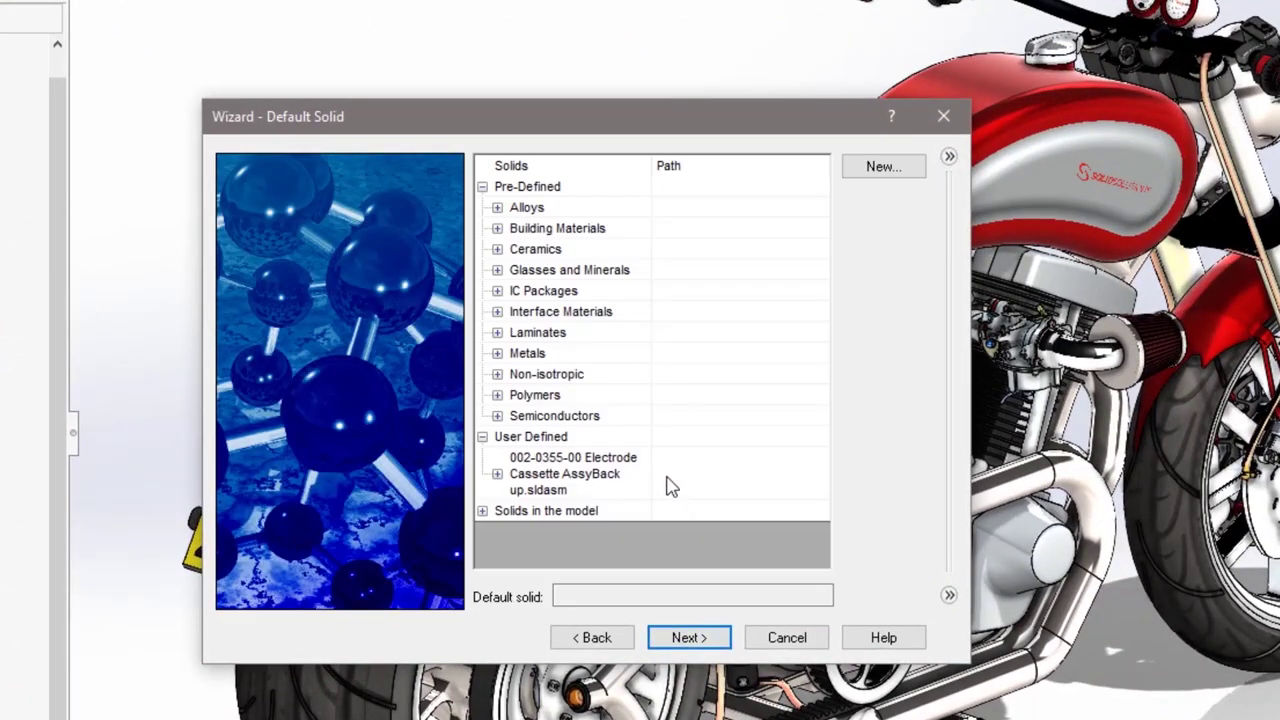
left_click(497, 208)
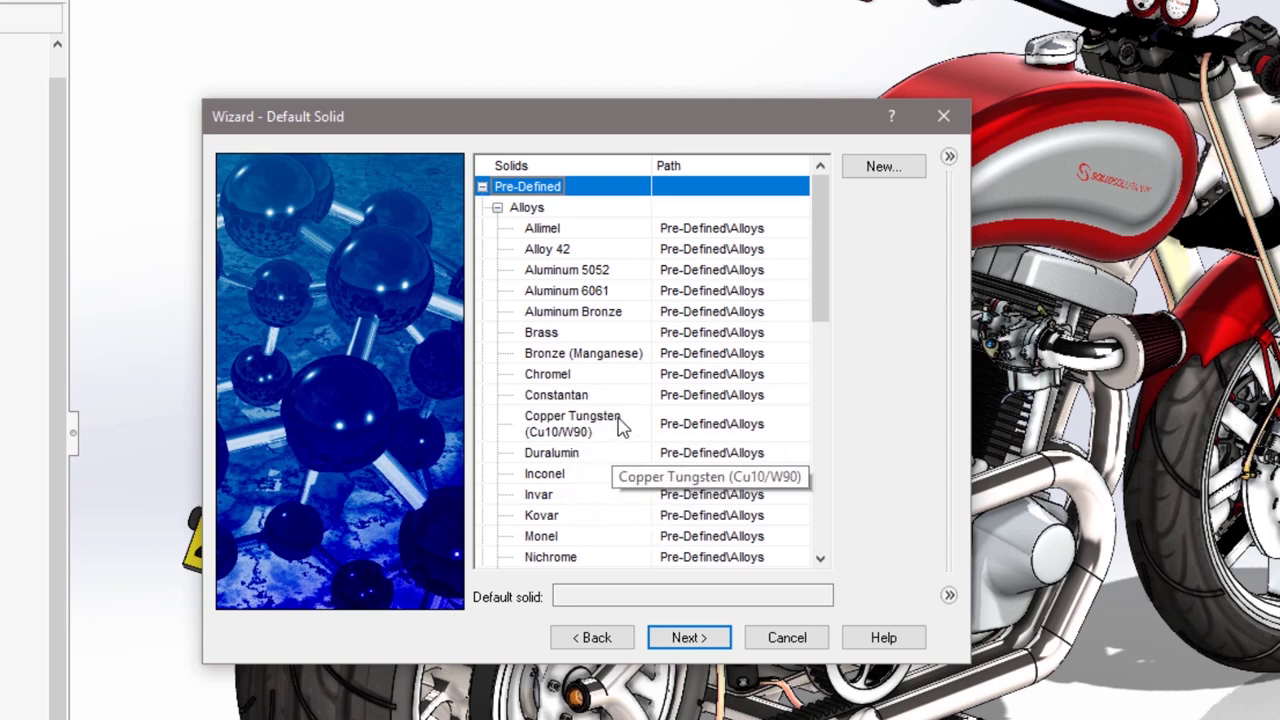
left_click_drag(820, 277, 820, 451)
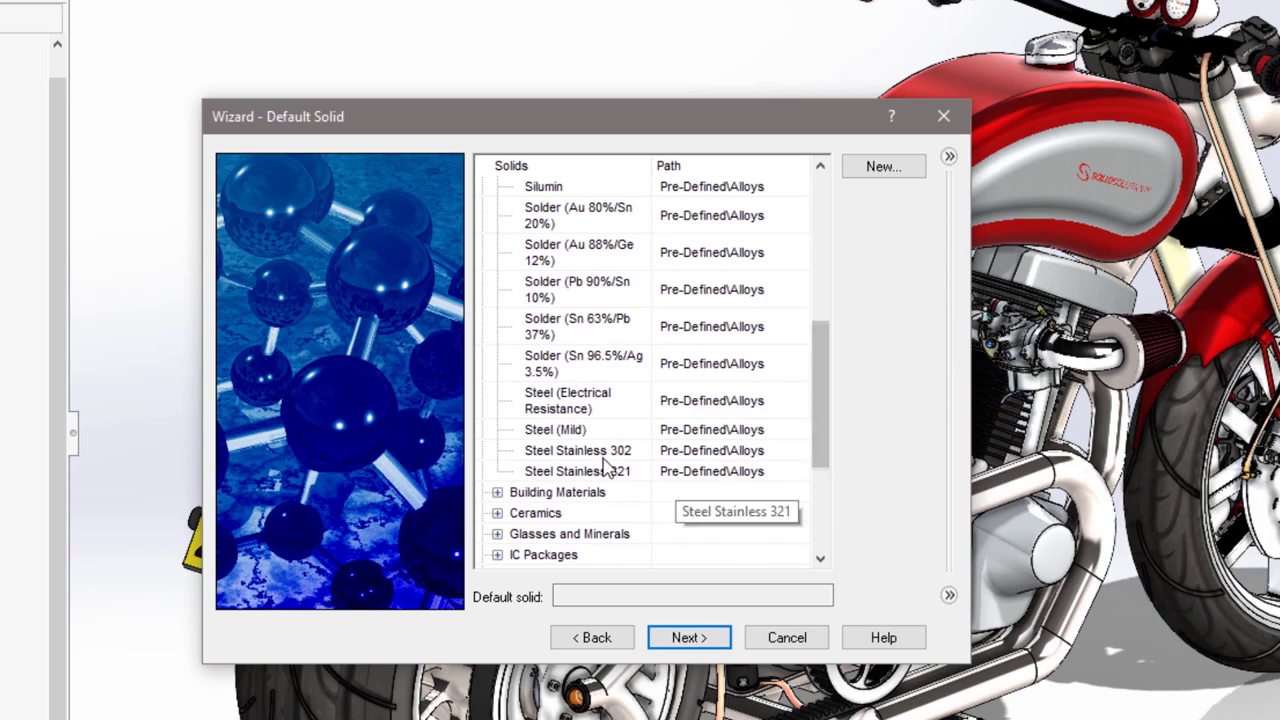
left_click(590, 450)
left_click(688, 637)
left_click(647, 312)
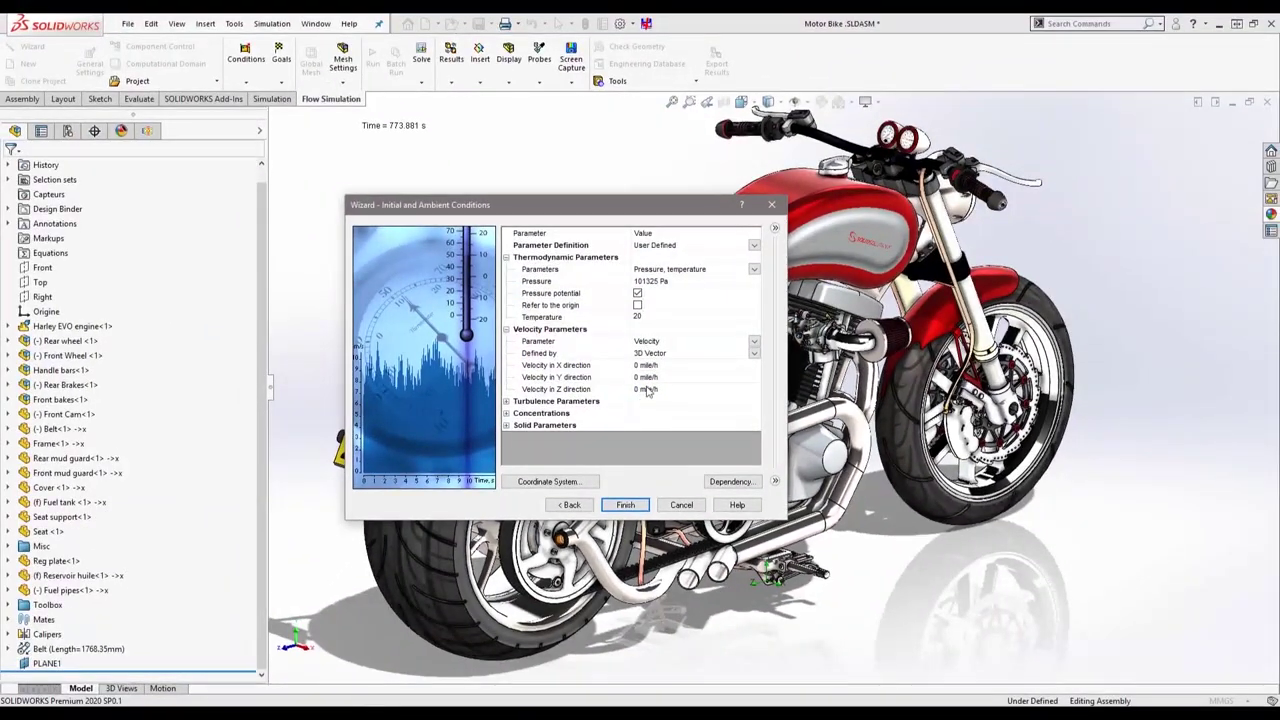
- Edit initial turbulence values, Air concentration 1, CO2 concentration and initial solid temperature
left_click(647, 390)
left_click(506, 402)
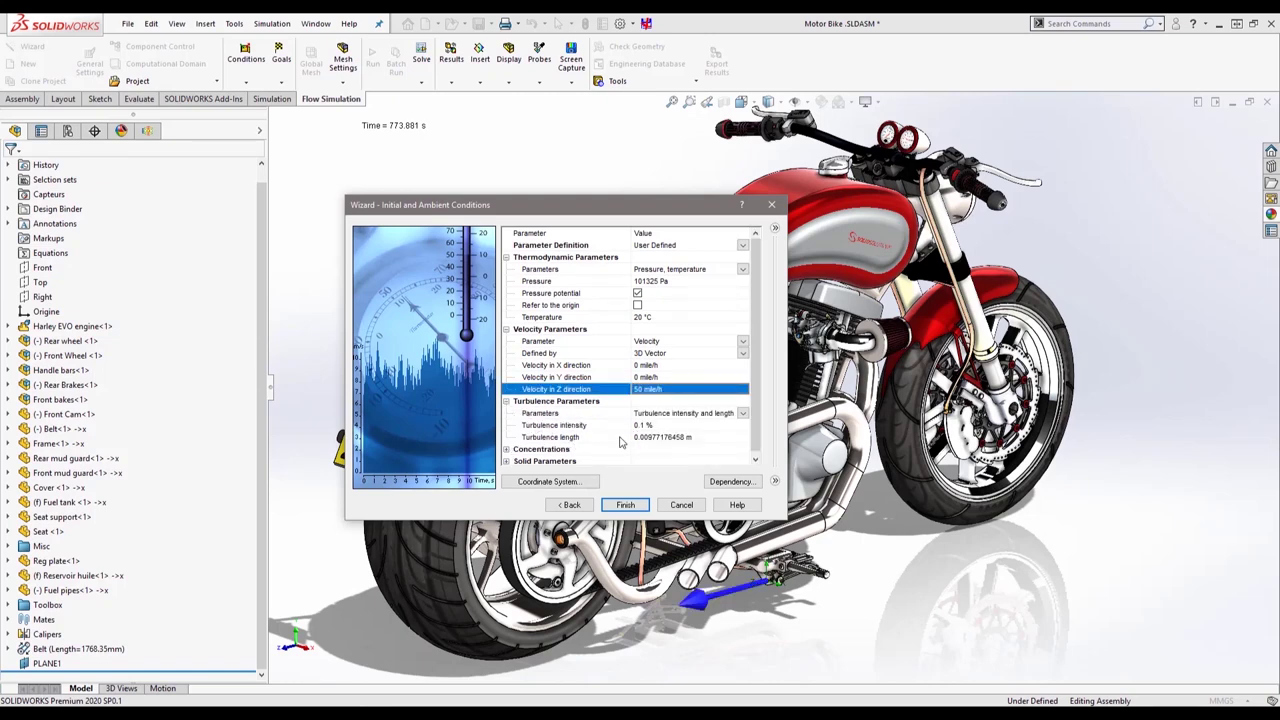
left_click(646, 426)
type("2")
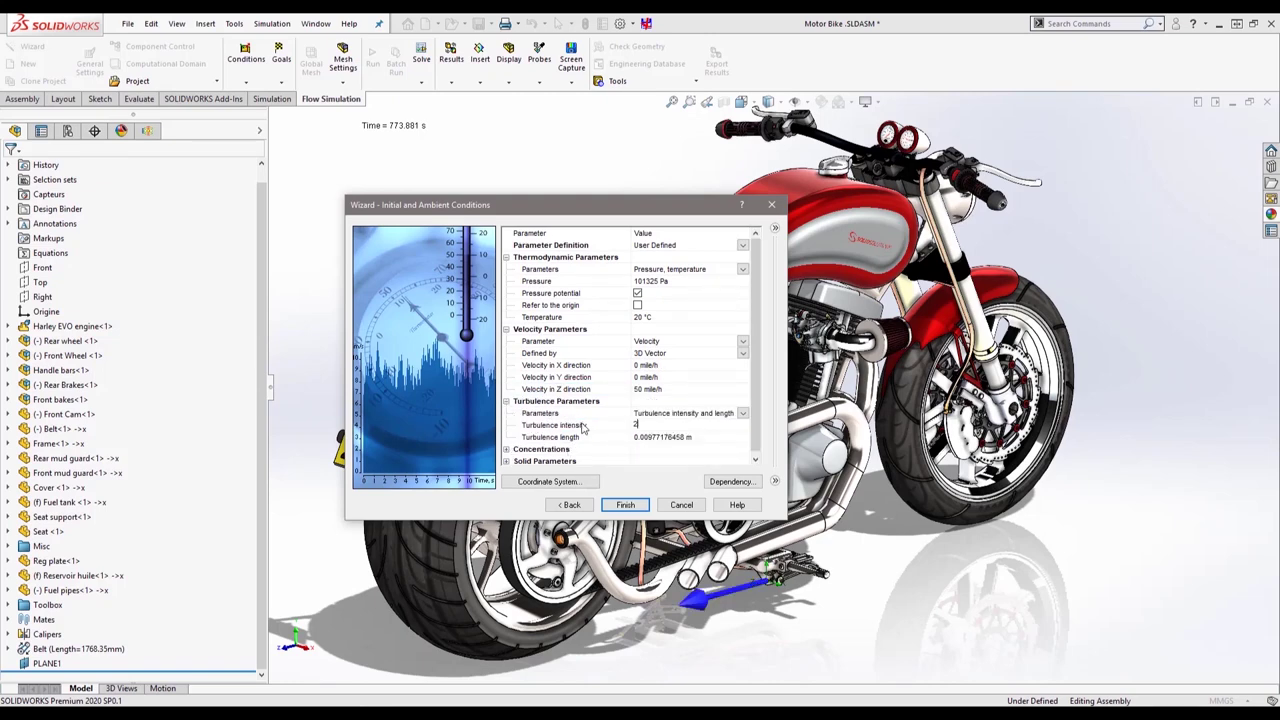
scroll(760, 400, "down", 1)
left_click(698, 429)
double_click(592, 440)
scroll(631, 452, "down", 1)
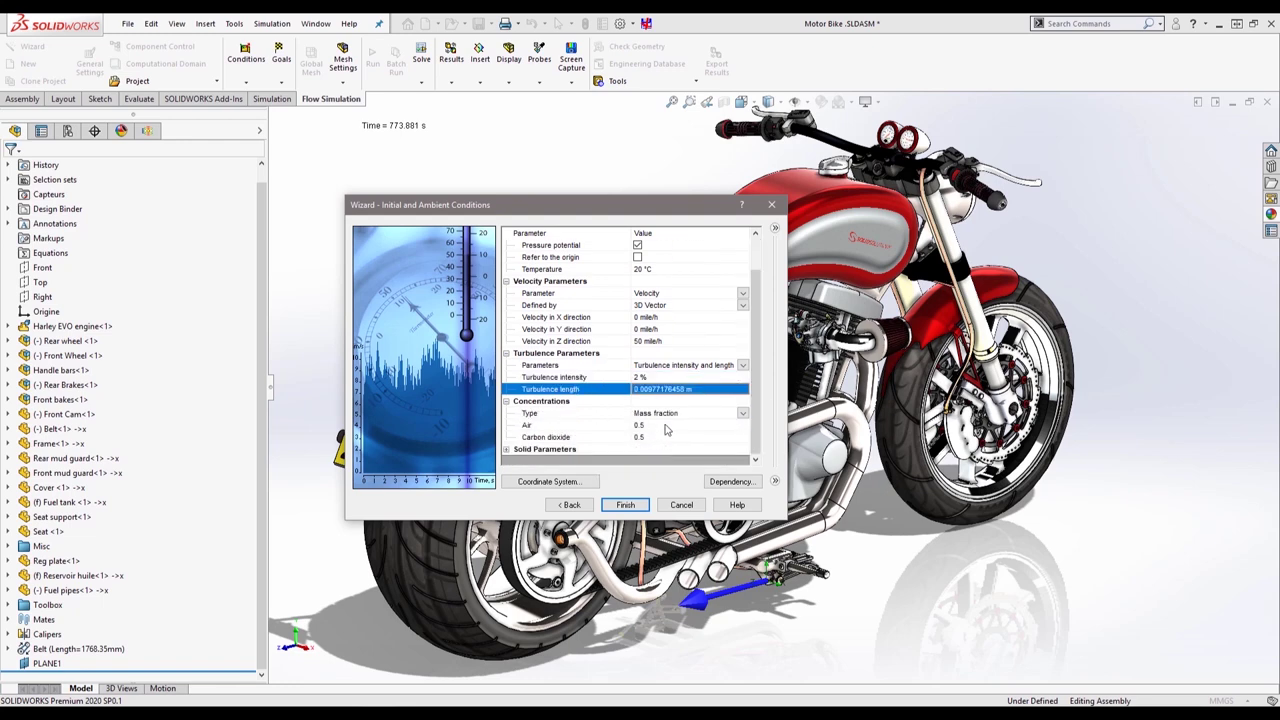
left_click(665, 426)
type("1")
left_click(608, 438)
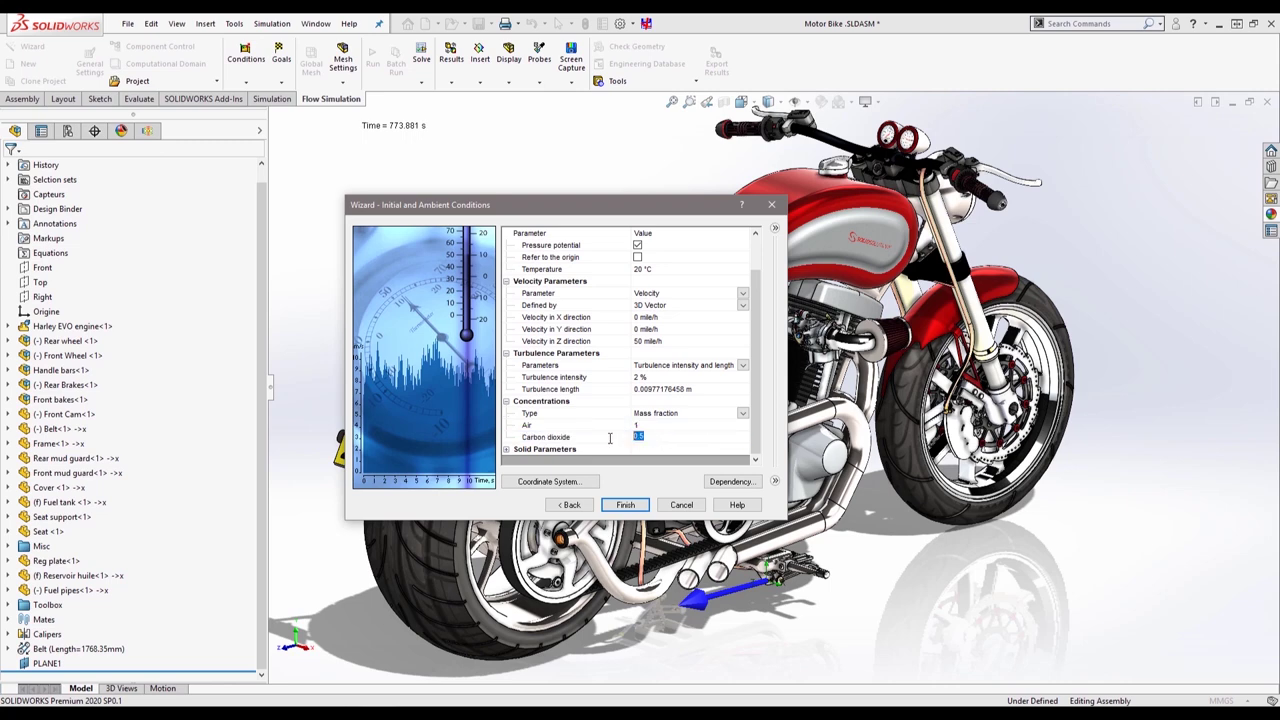
type("0")
left_click(507, 449)
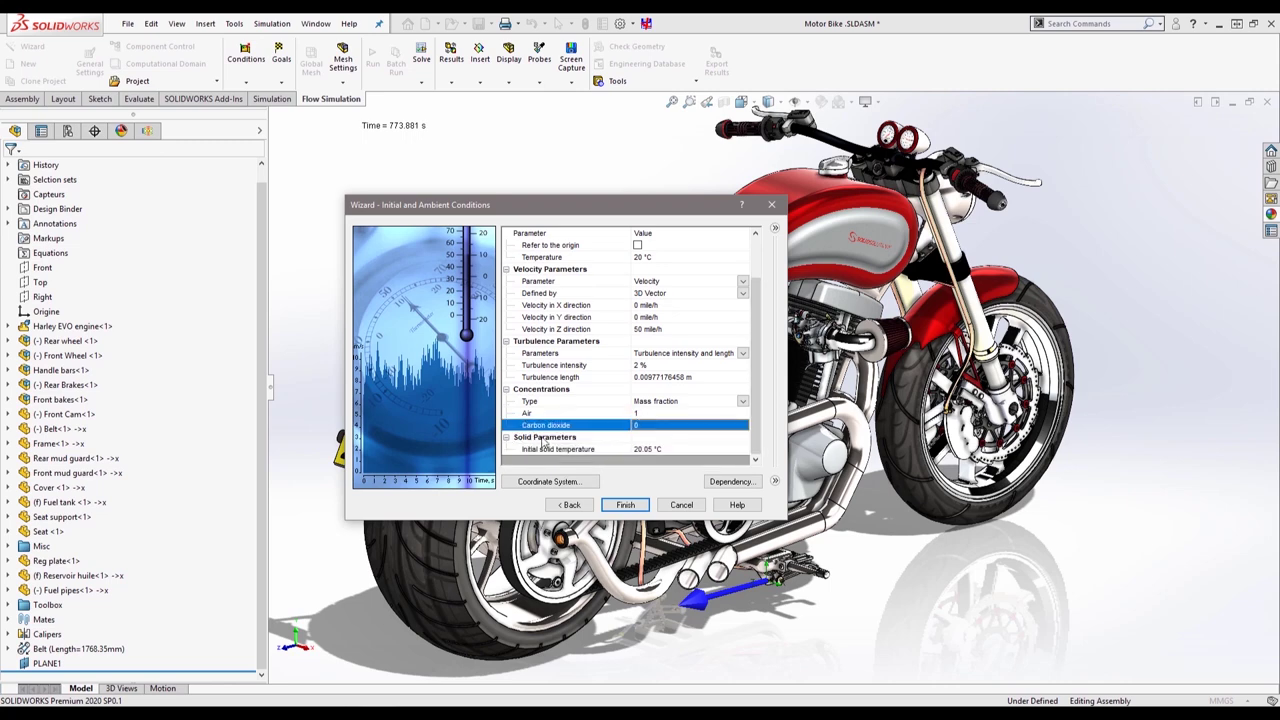
left_click(668, 447)
type("20")
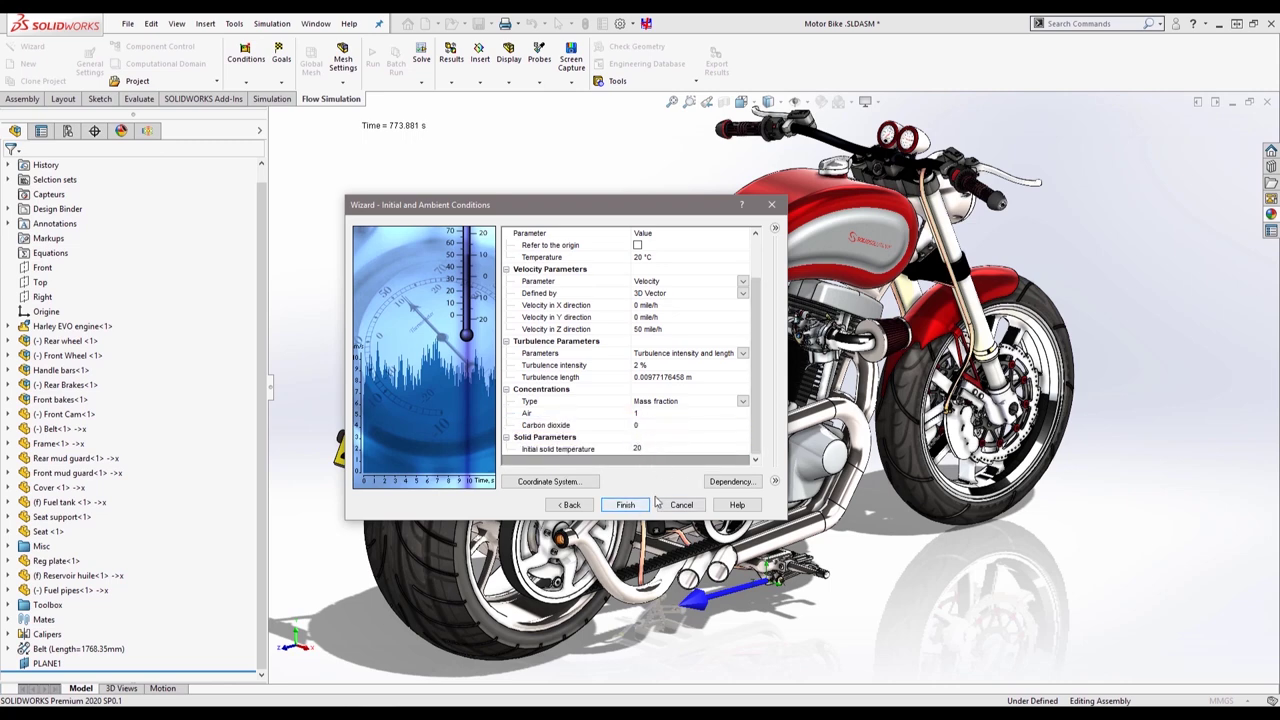
- Make Z velocity a time table from 0 mile/h at 0 s to 50 mile/h at 60 s
left_click(655, 333)
left_click(731, 481)
left_click(640, 268)
left_click(599, 300)
left_click(650, 314)
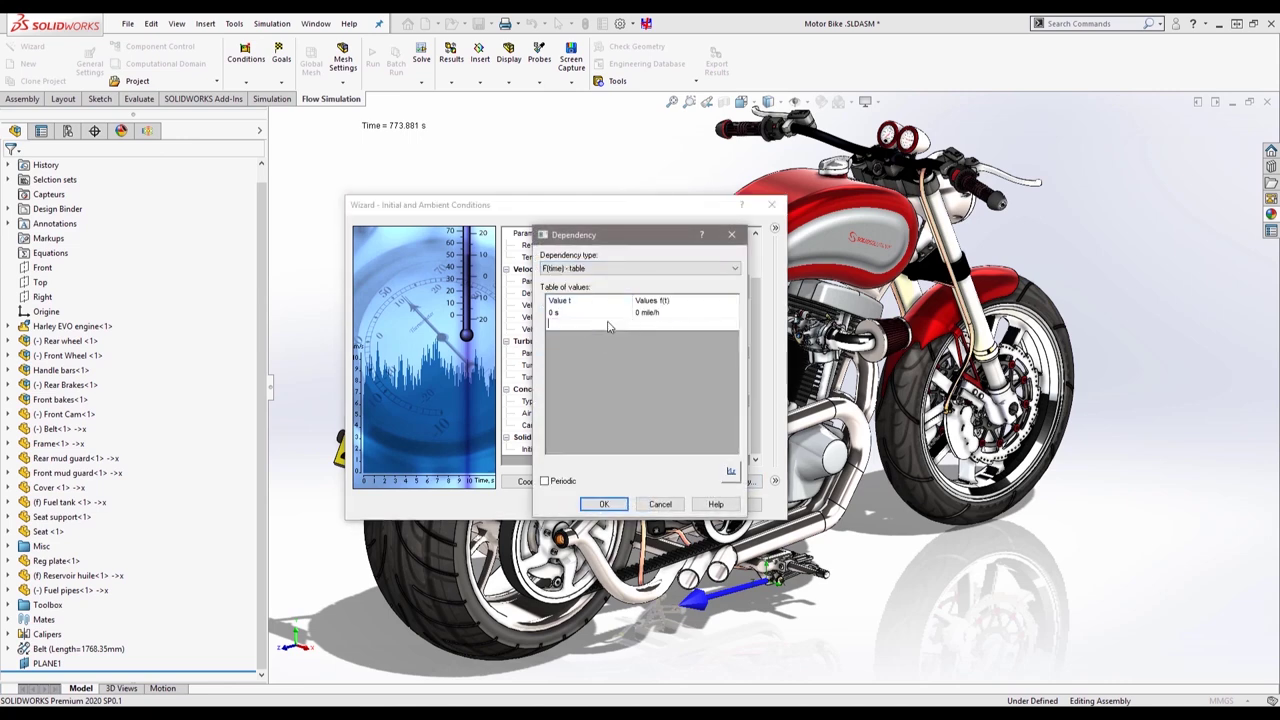
type("60")
left_click(652, 328)
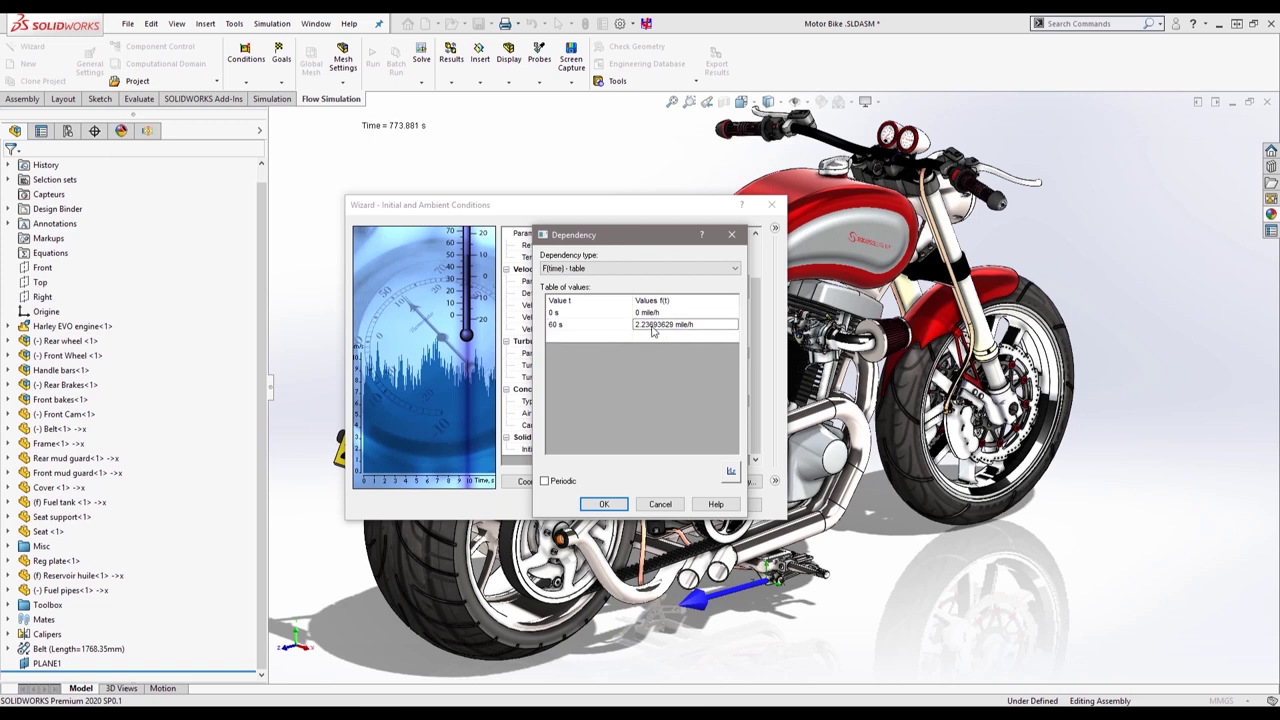
left_click(737, 470)
left_click(849, 505)
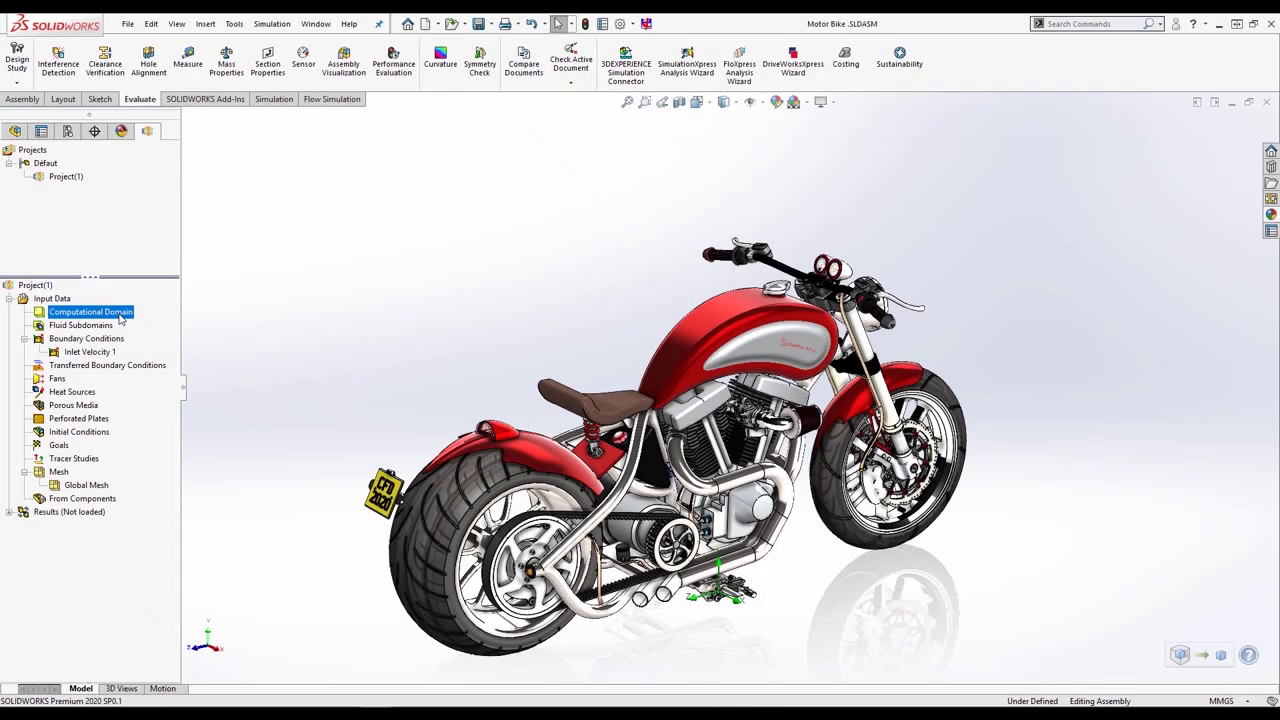
- Edit the computational domain so its X-min side is a symmetry boundary at 0 m
right_click(125, 314)
left_click(131, 323)
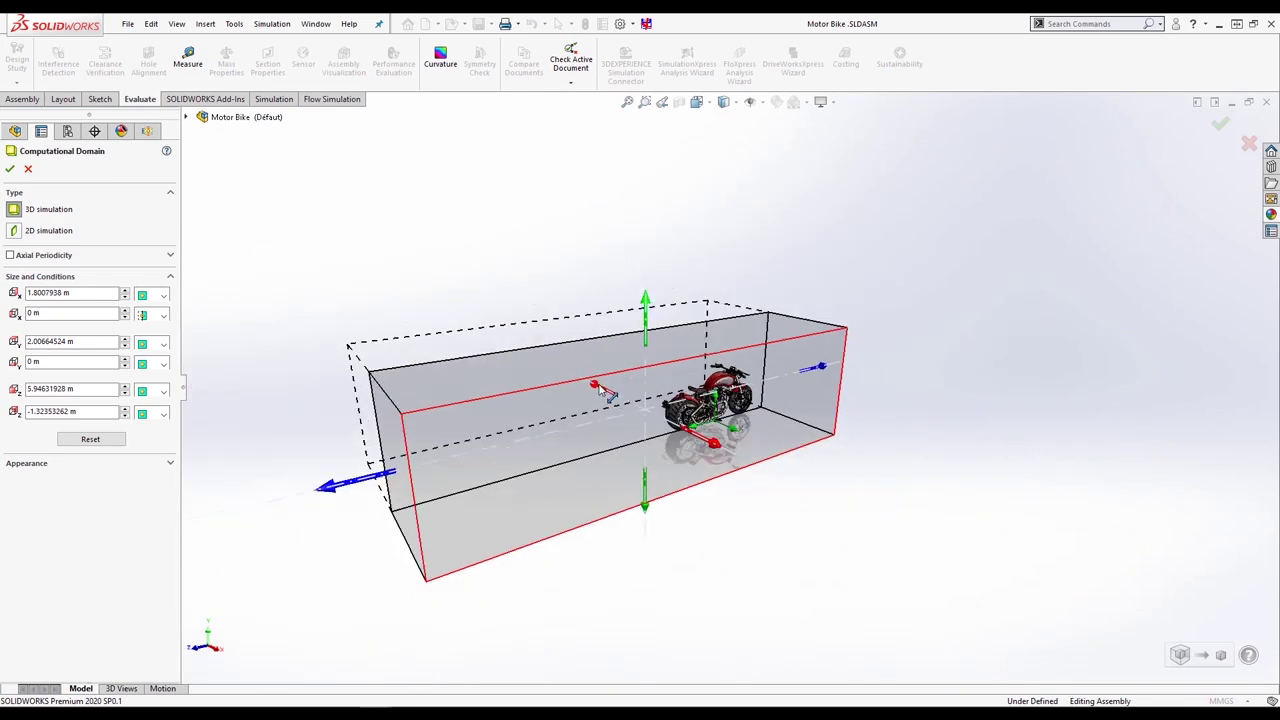
mouse_move(603, 390)
middle_mouse_down()
mouse_move(623, 437)
mouse_move(882, 545)
mouse_move(768, 491)
mouse_move(657, 470)
mouse_move(586, 256)
mouse_move(612, 363)
middle_mouse_up()
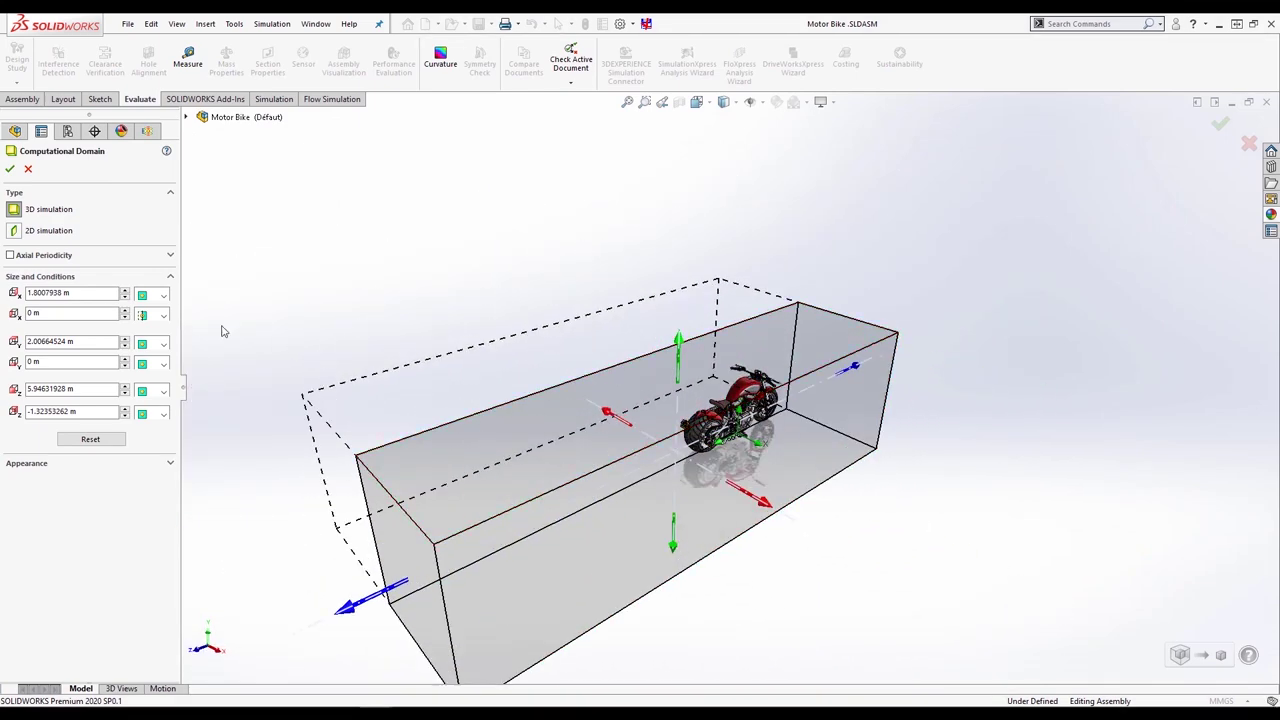
left_click(158, 314)
left_click(162, 329)
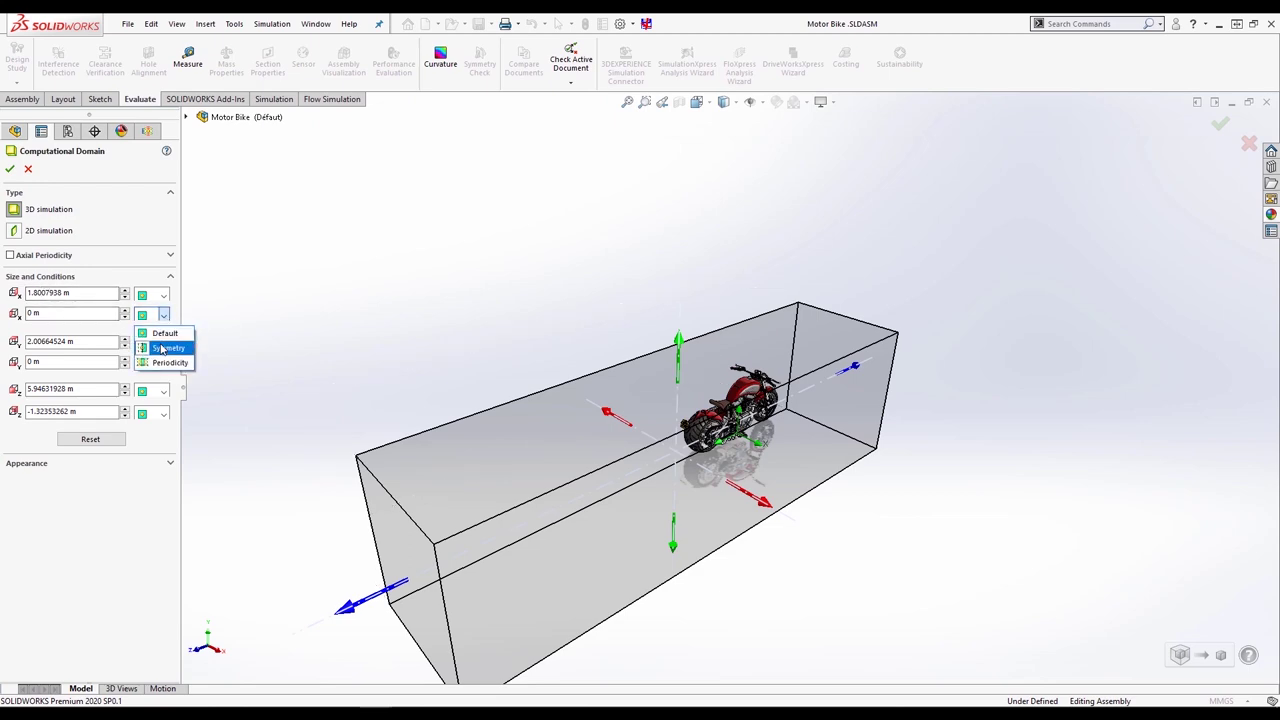
left_click(168, 337)
mouse_move(709, 390)
middle_mouse_down()
mouse_move(781, 425)
mouse_move(758, 400)
middle_mouse_up()
scroll(758, 400, "down", 3)
scroll(758, 400, "down", 3)
- Add a fully developed 12 m/s Inlet Velocity condition on the Harley EVO engine face
right_click(79, 340)
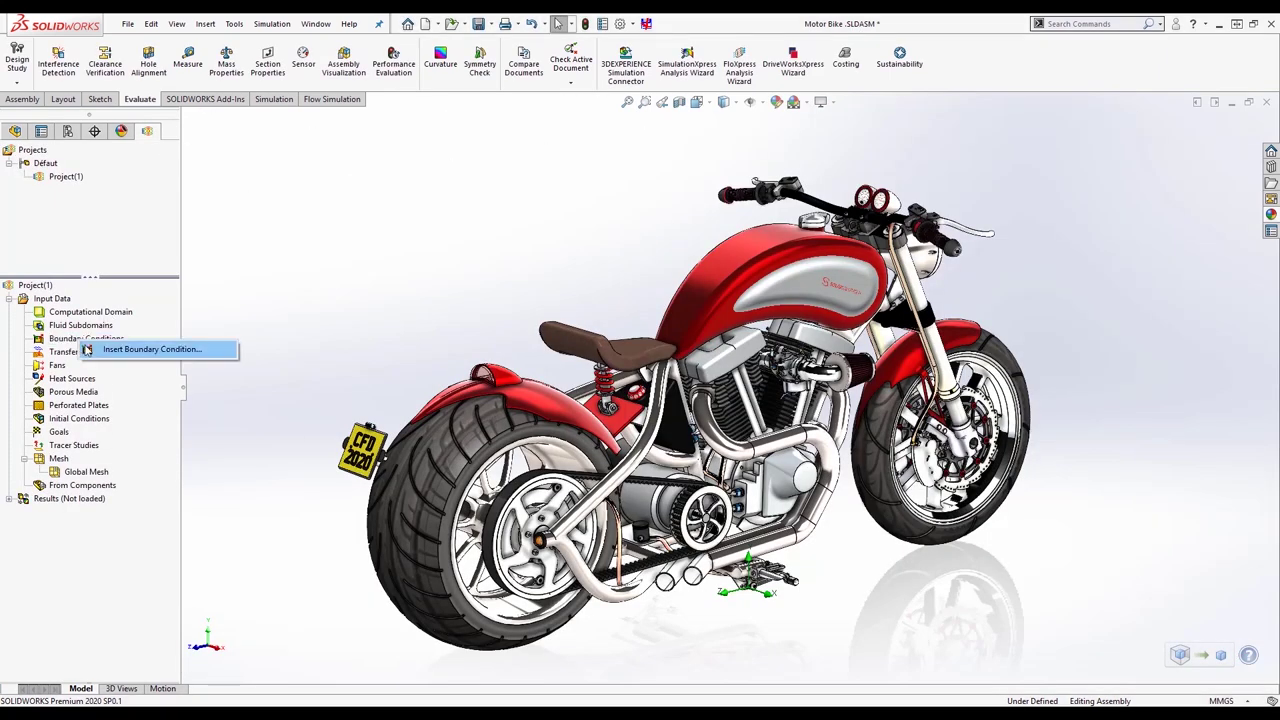
left_click(120, 349)
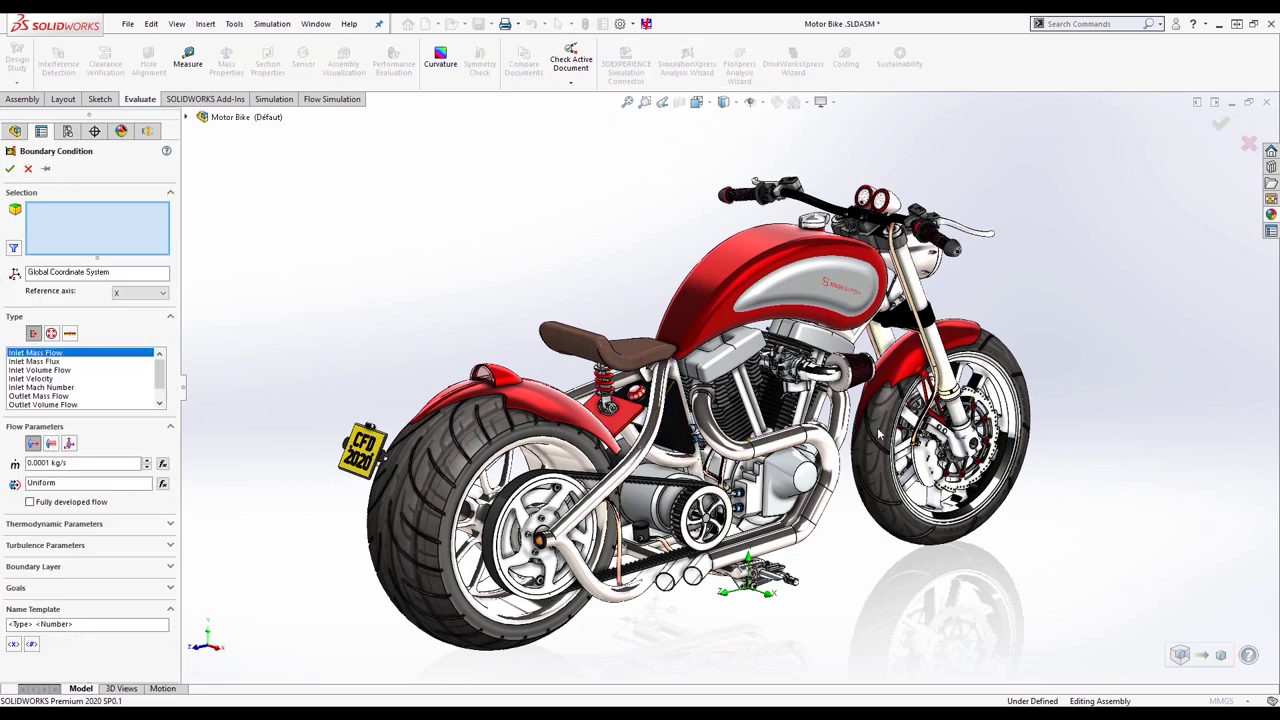
right_click(706, 408)
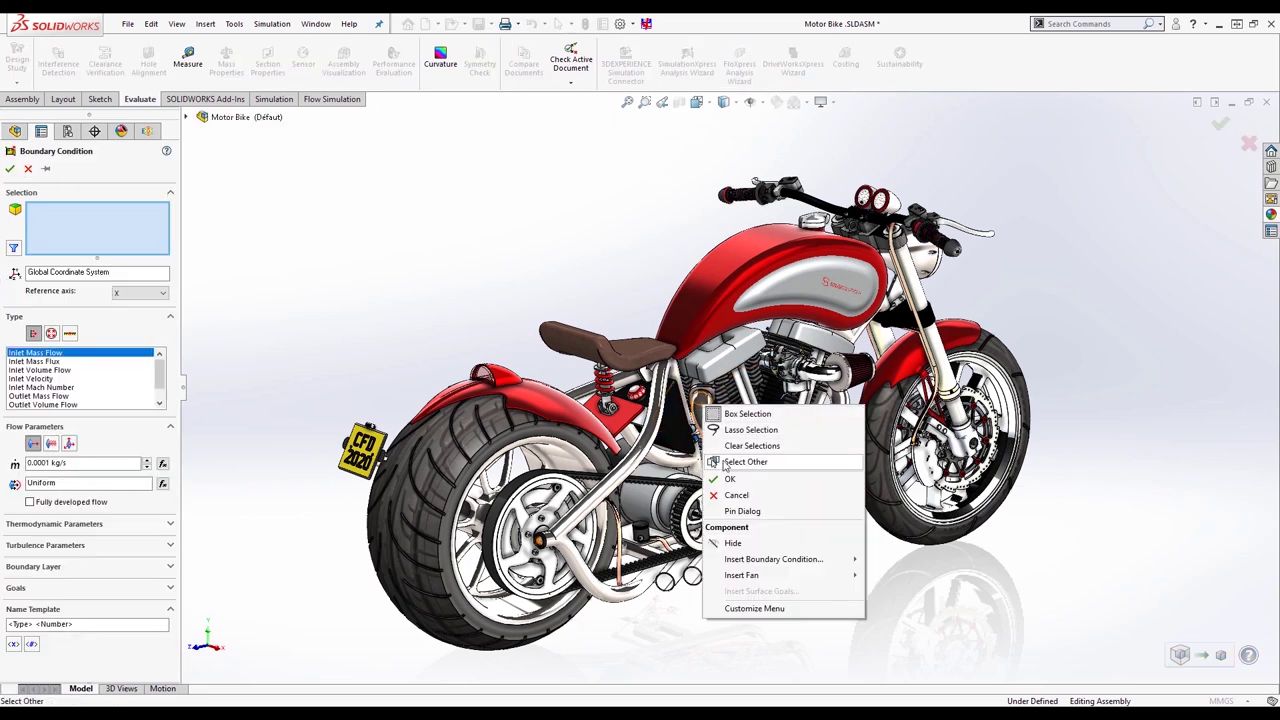
left_click(745, 460)
scroll(706, 408, "down", 5)
scroll(720, 390, "down", 5)
left_click(735, 372)
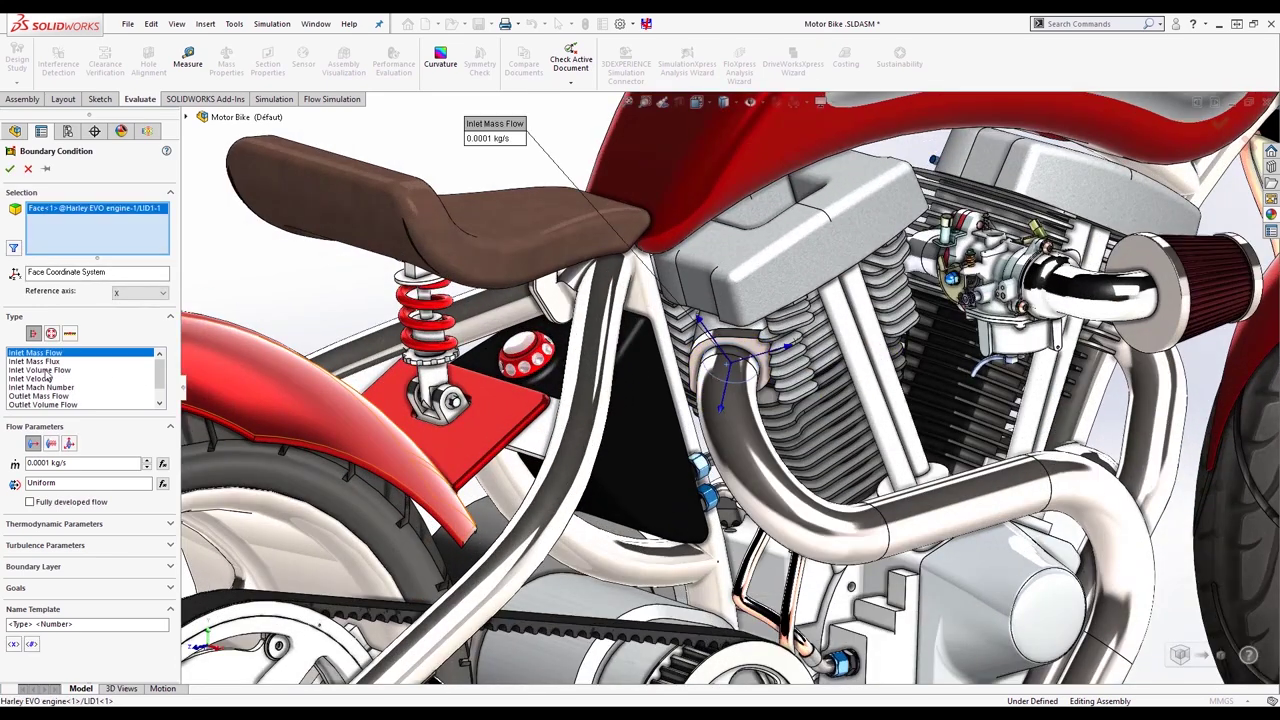
left_click(54, 380)
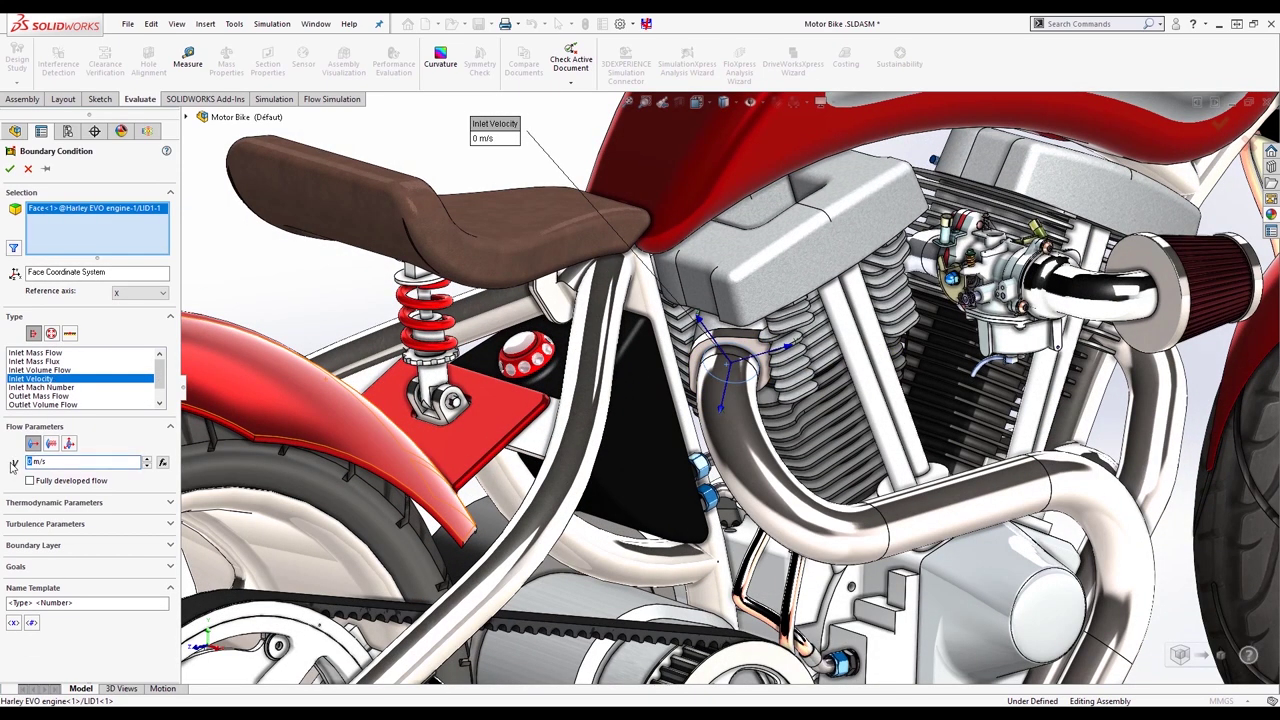
type("12")
left_click(47, 483)
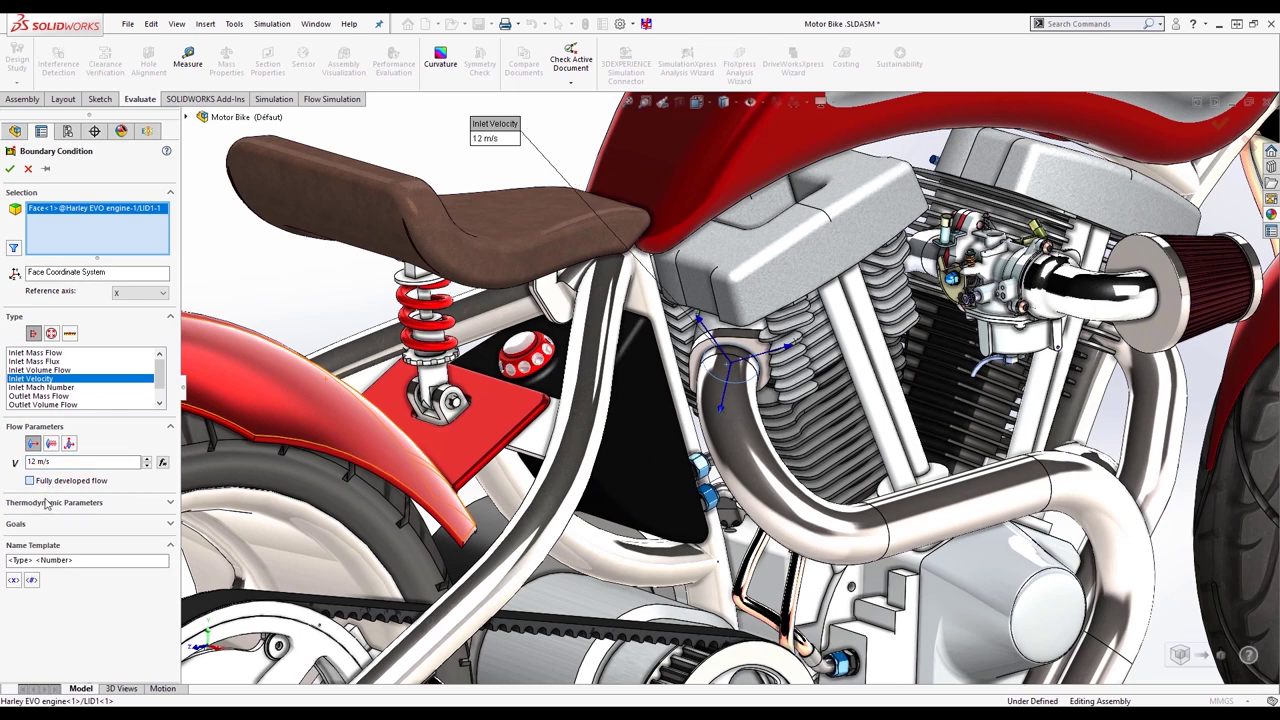
left_click(47, 503)
type("300")
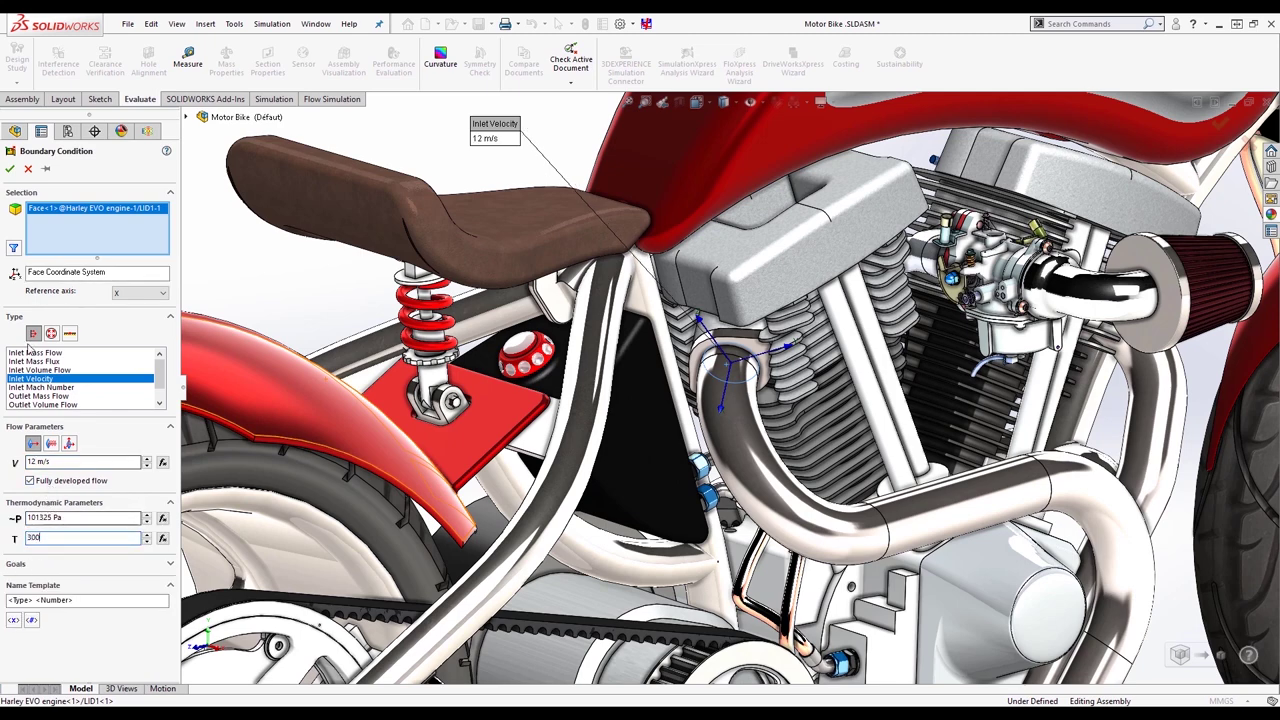
left_click(10, 170)
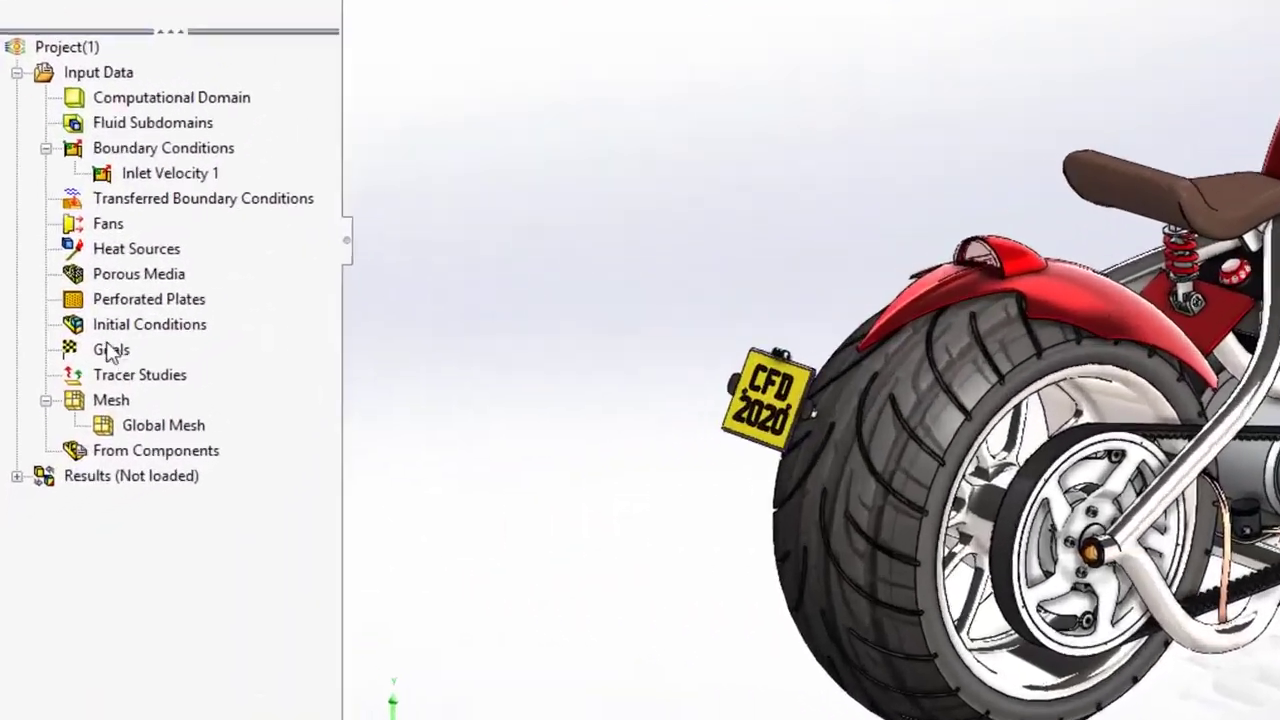
- Add global goals for maximum Volume Flow Rate and average Velocity
right_click(60, 445)
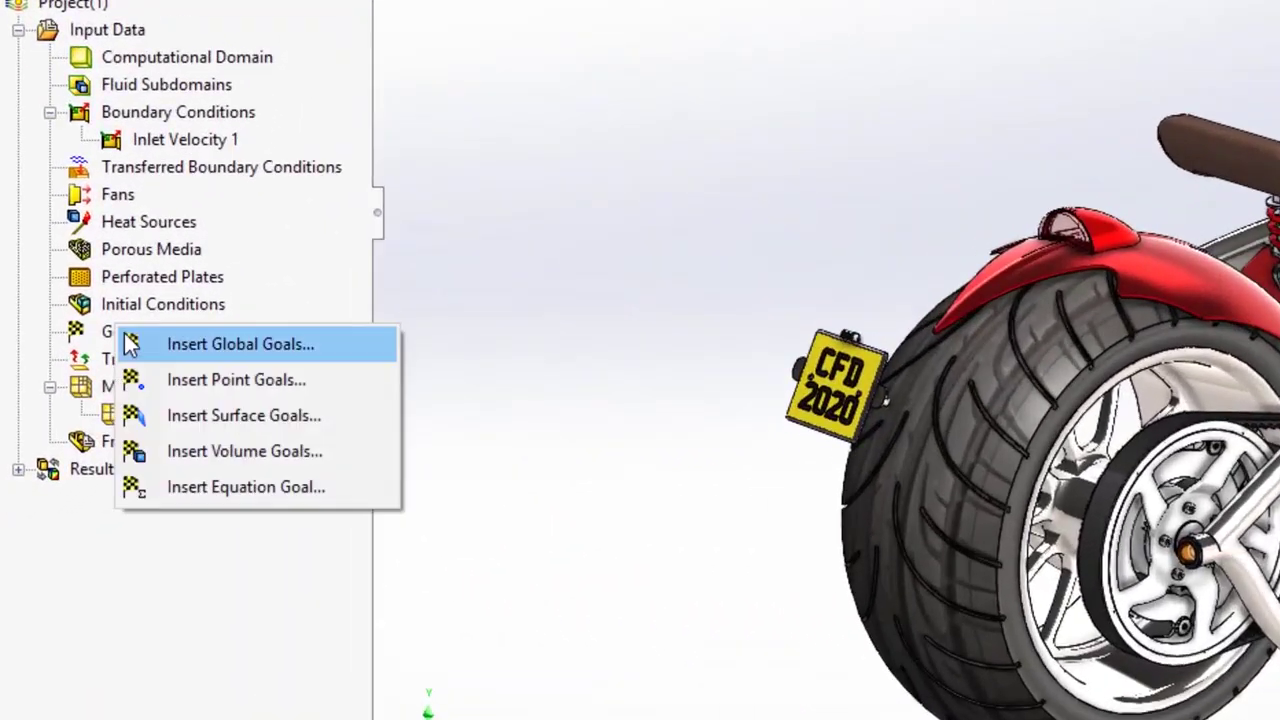
left_click(190, 350)
left_click_drag(340, 330, 502, 325)
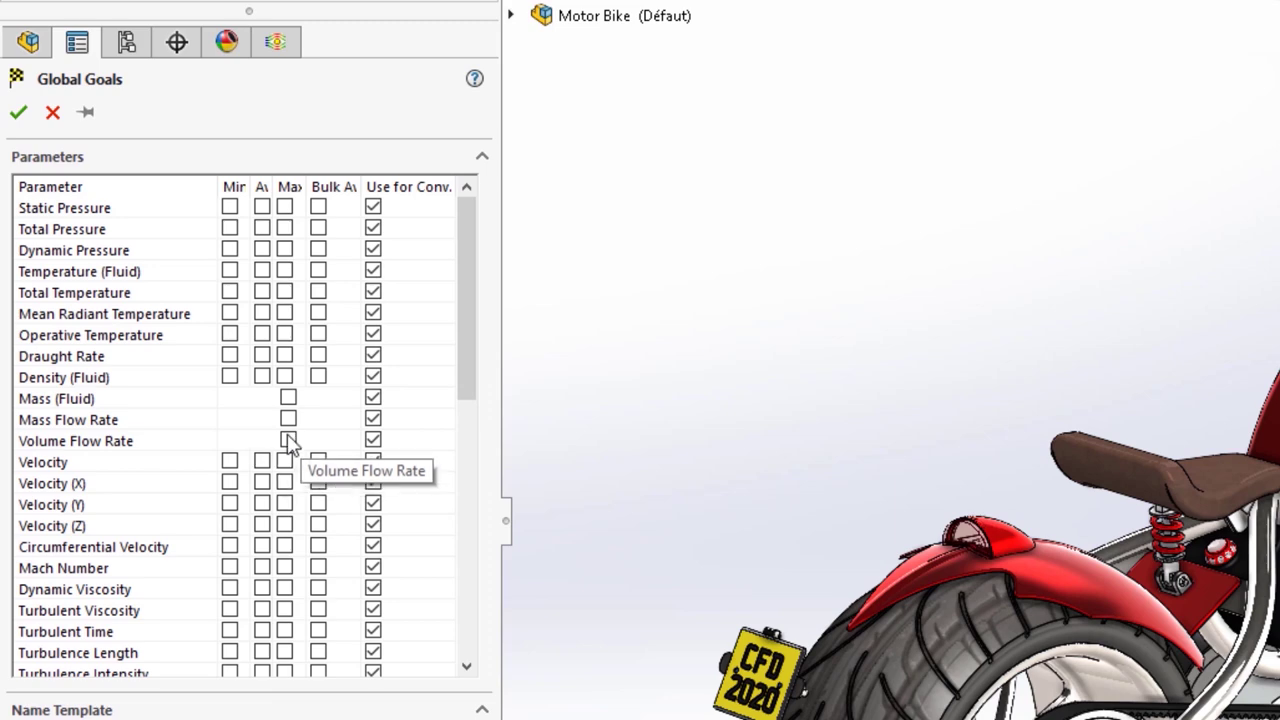
left_click(288, 440)
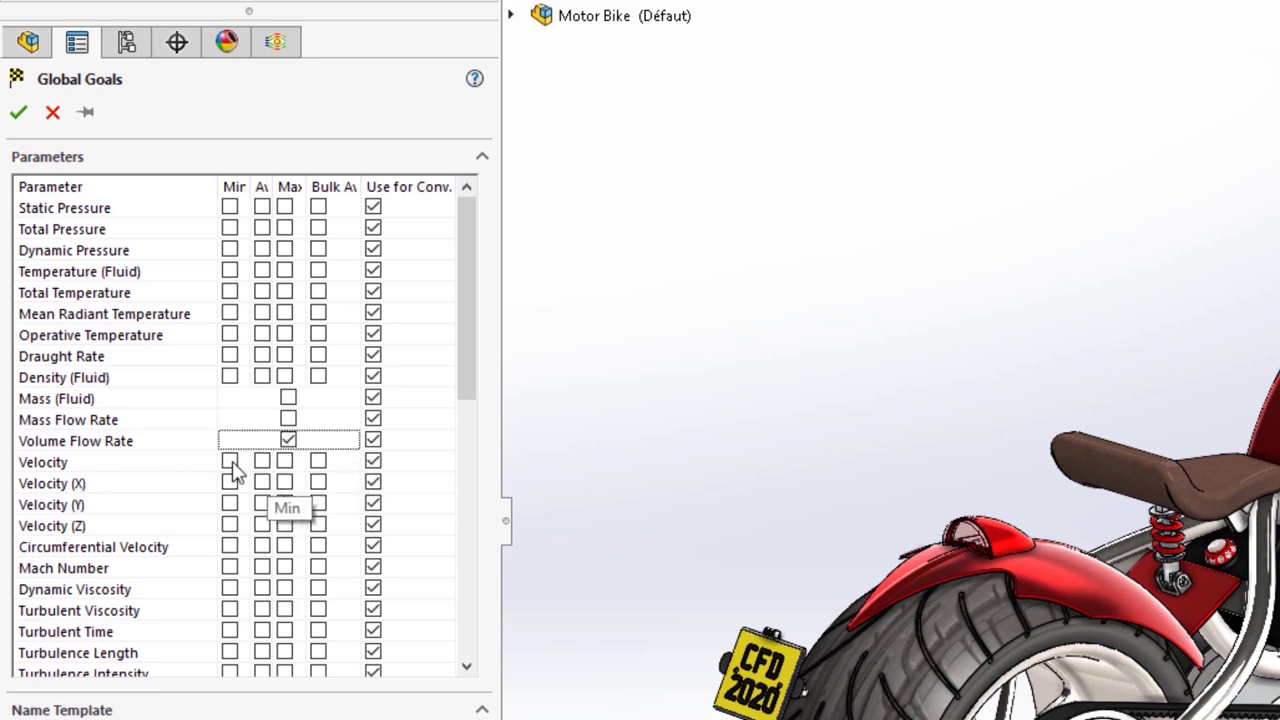
left_click(262, 462)
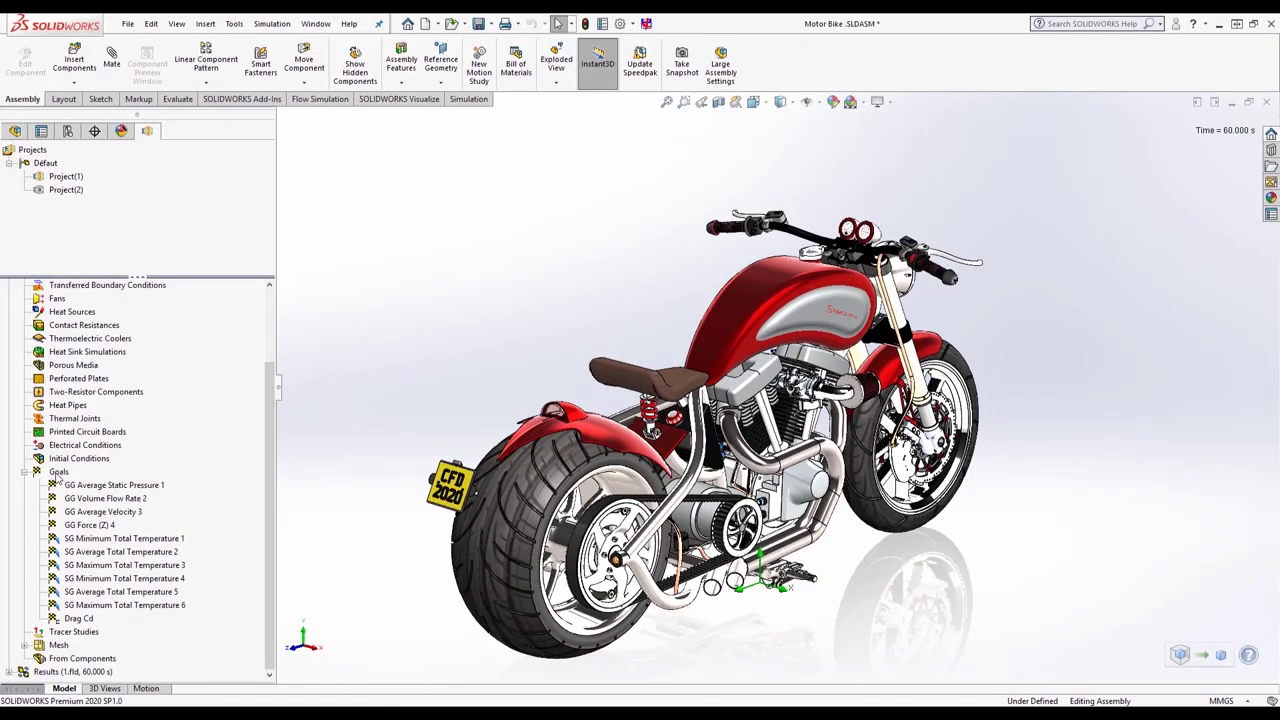
- Review the Drag Cd equation goal and adjust the global initial mesh level
right_click(57, 476)
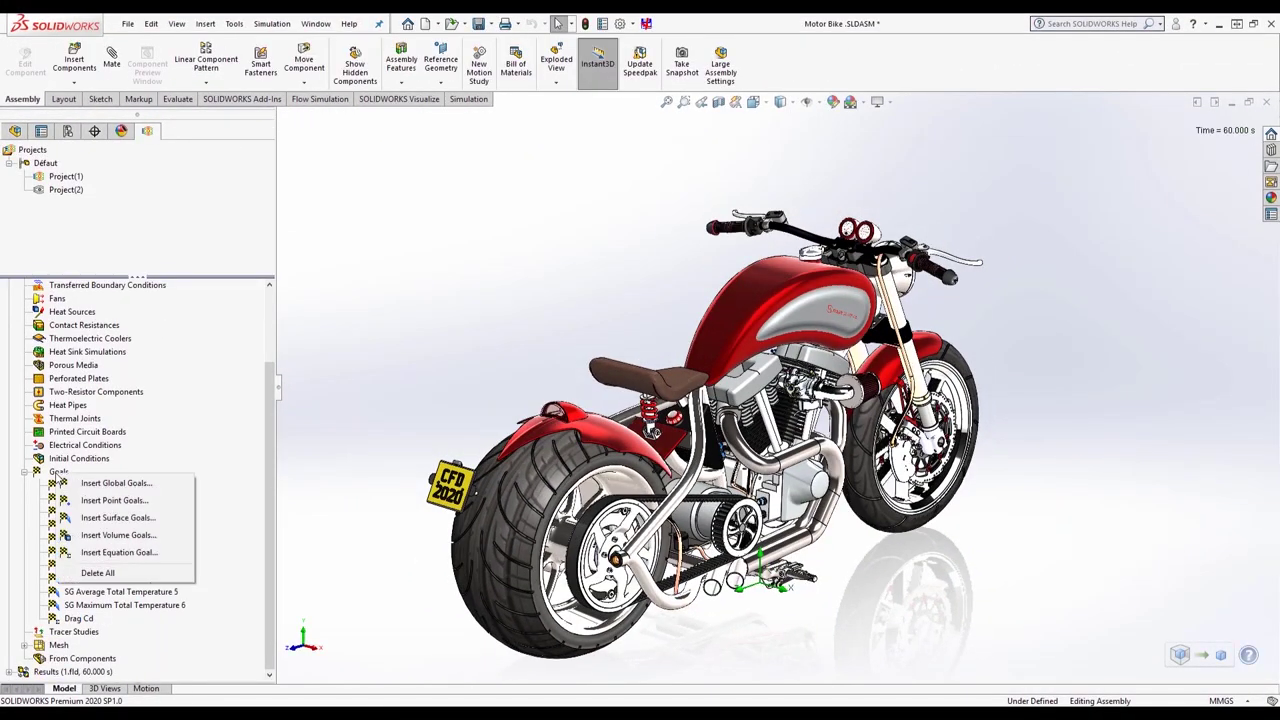
right_click(78, 619)
left_click(130, 626)
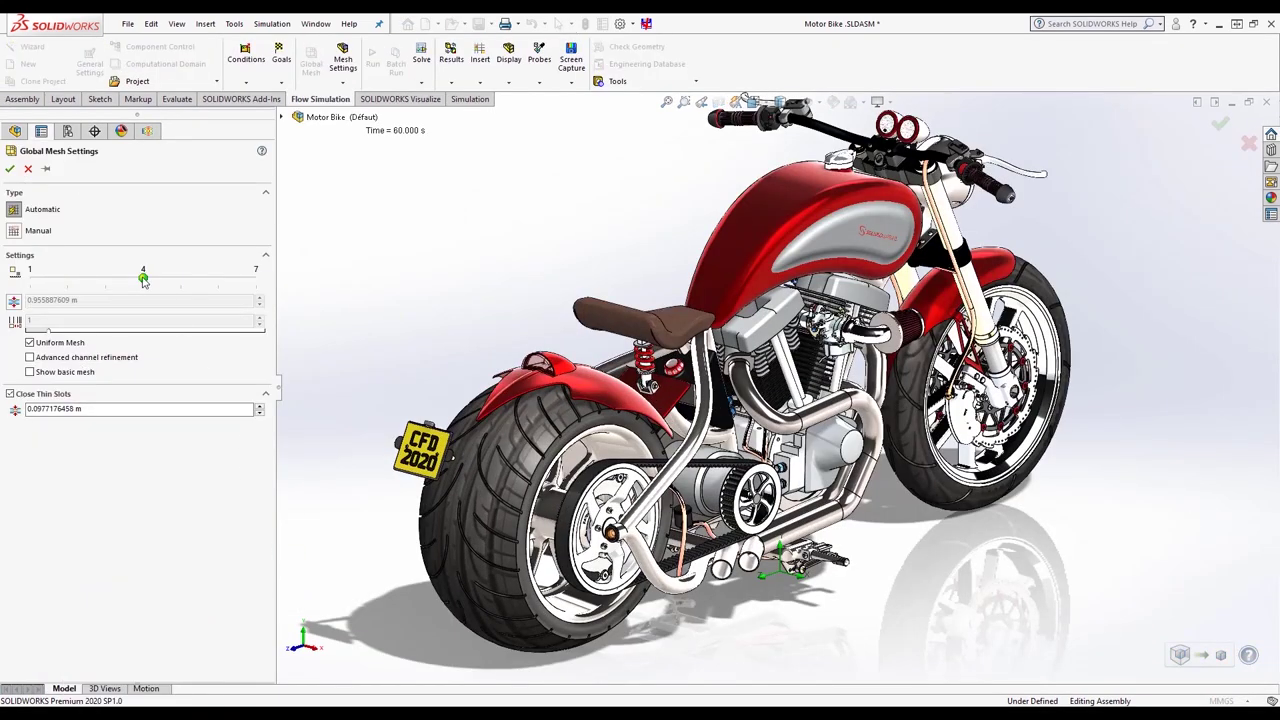
left_click_drag(143, 281, 67, 286)
- Display the Mesh 1 plot over the bike in a side view
left_click(10, 170)
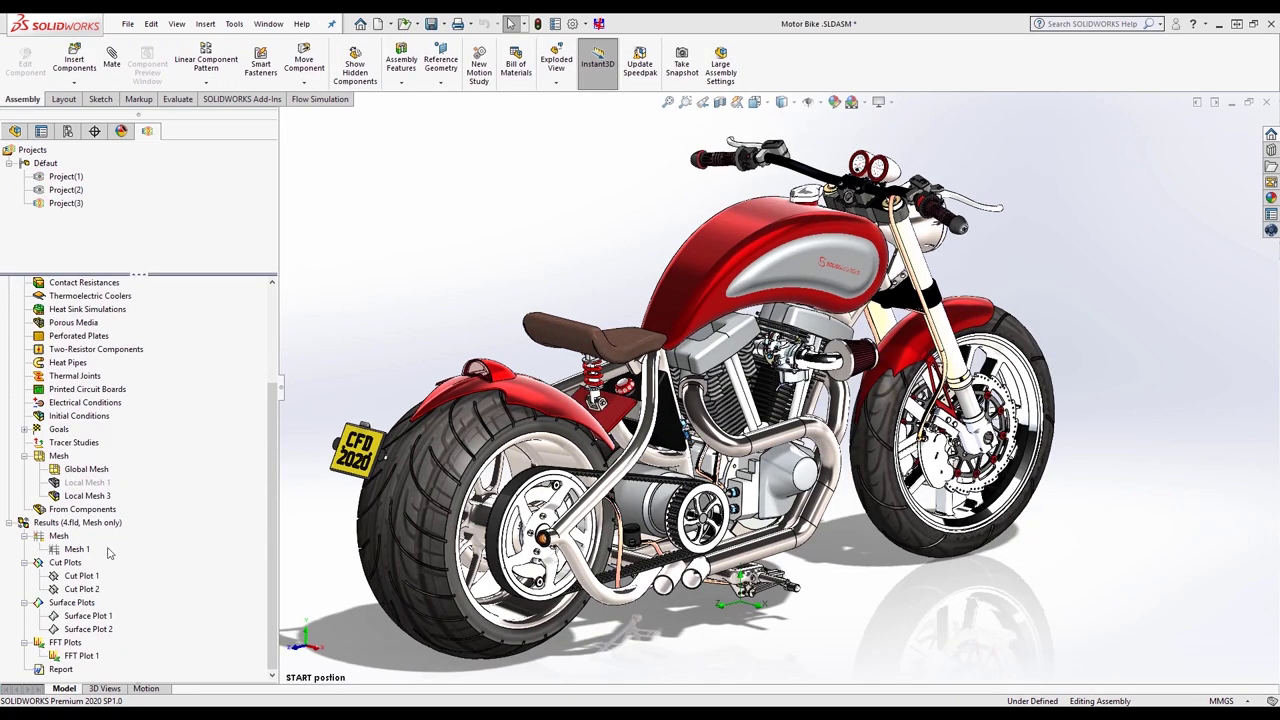
right_click(78, 551)
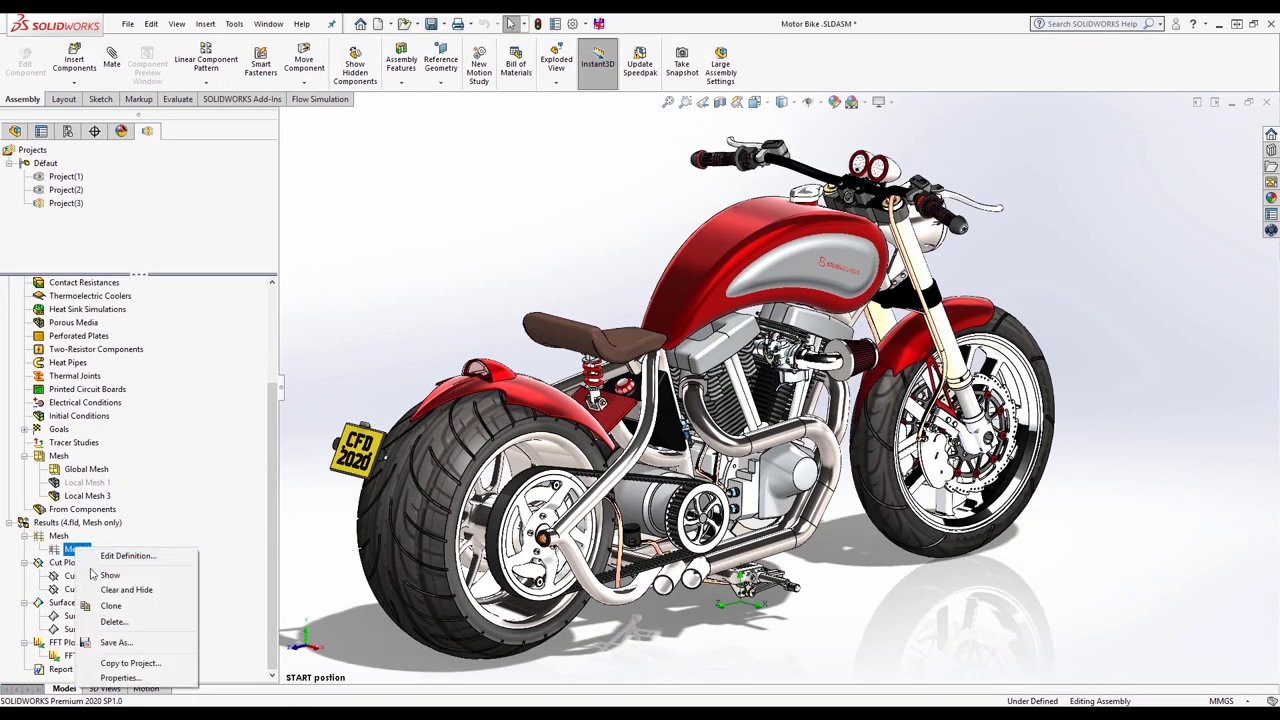
left_click(100, 577)
left_click(847, 624)
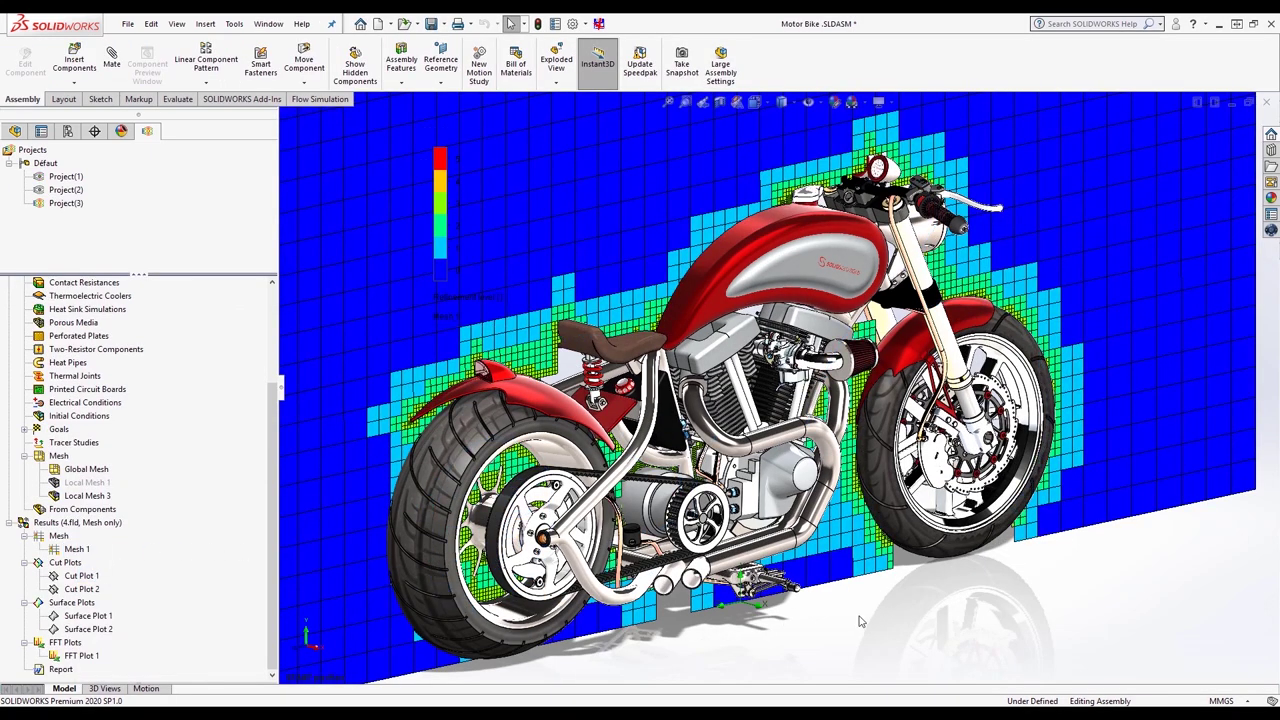
key("space")
left_click(872, 611)
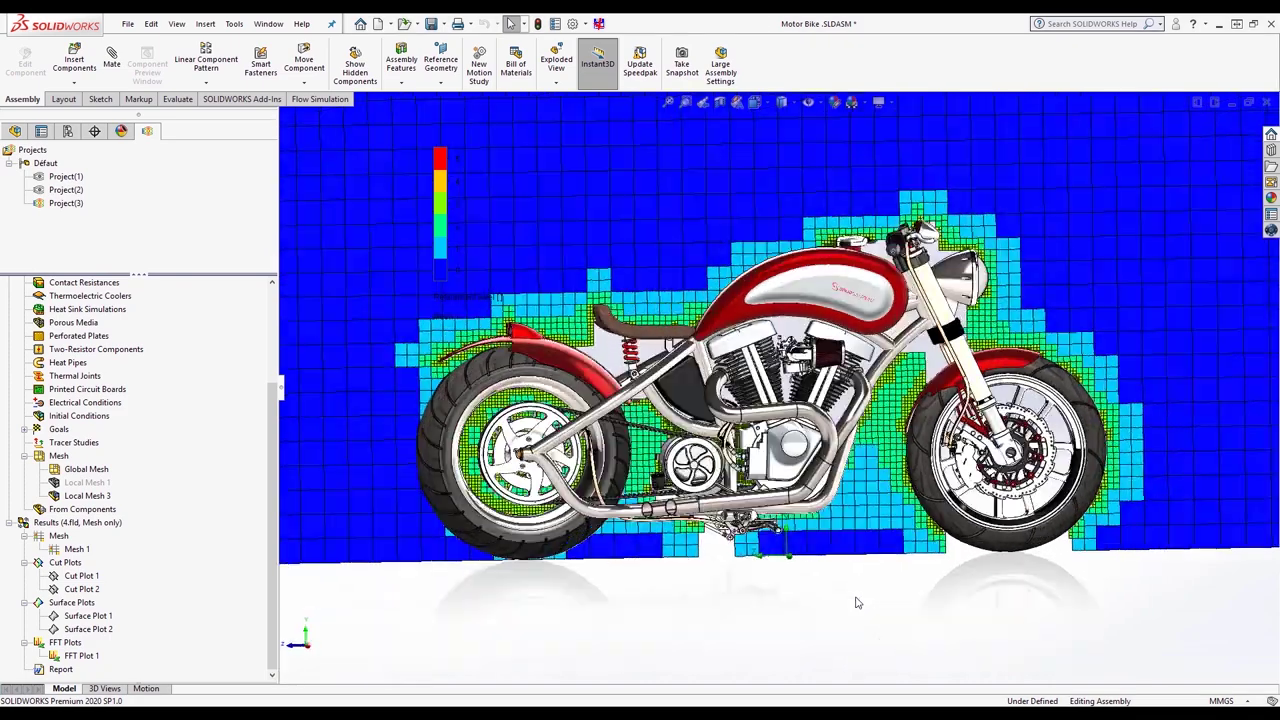
scroll(805, 405, "down", 2)
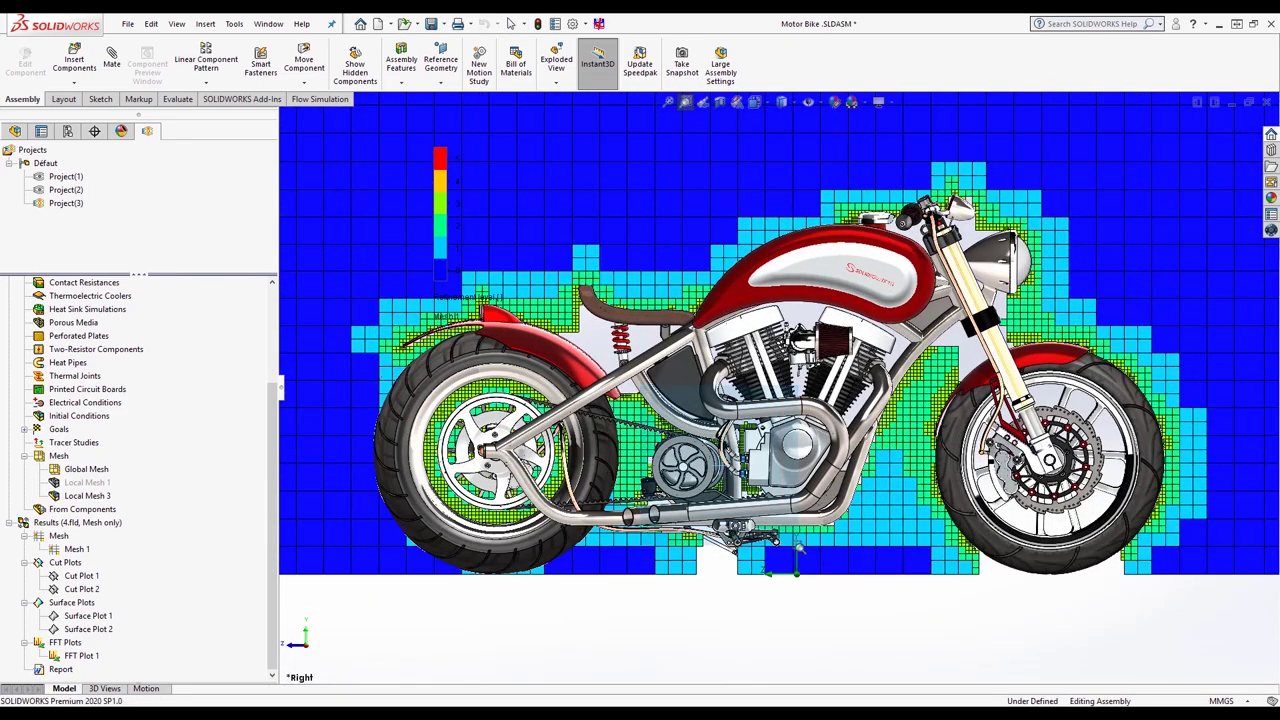
scroll(700, 500, "down", 3)
scroll(700, 500, "down", 2)
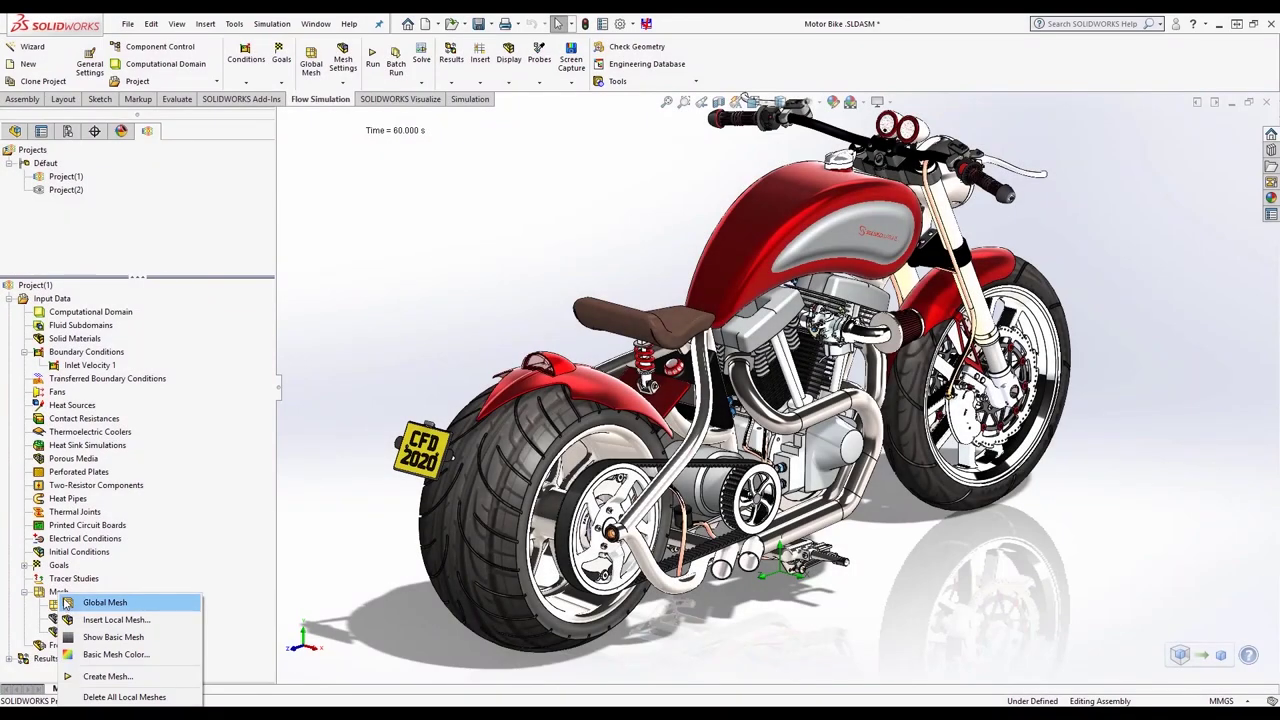
- Add a local mesh on the exhaust pipe with refining cells level 5
left_click(116, 619)
left_click(760, 575)
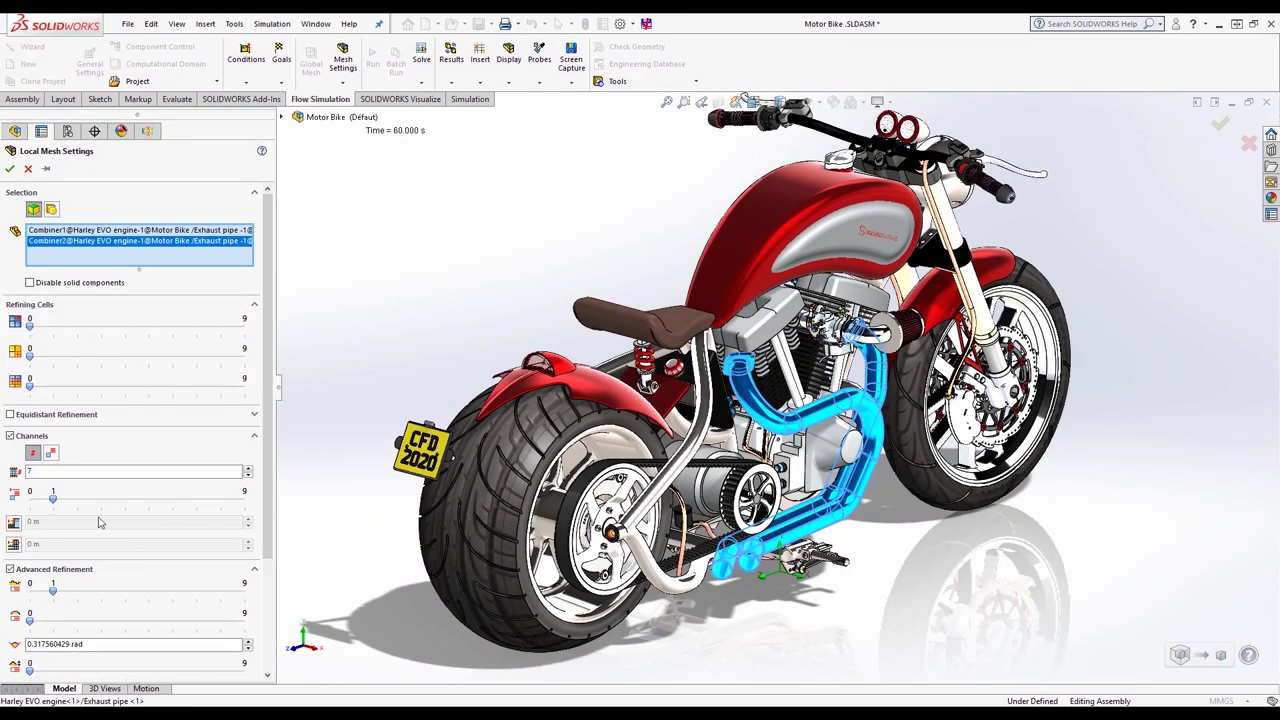
left_click_drag(29, 326, 149, 326)
left_click(9, 168)
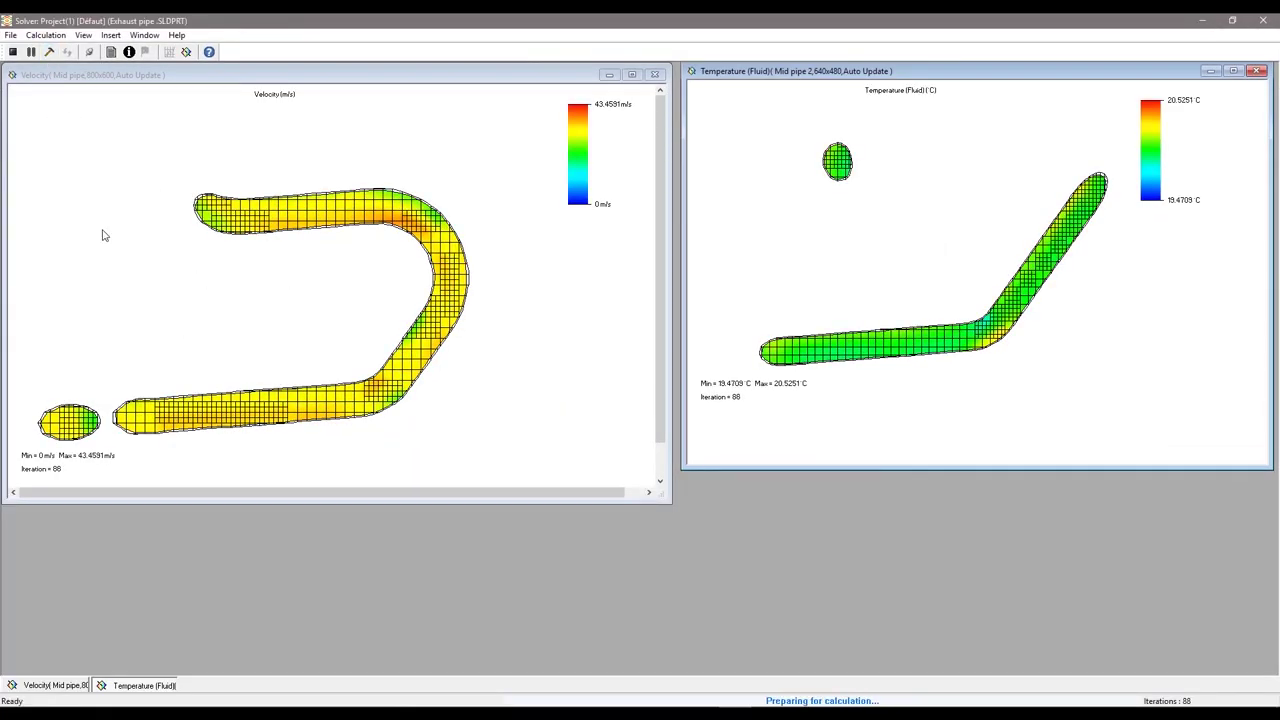
- Check the solver's Calculation Control Options while the 60 s run finishes
left_click(45, 35)
left_click(90, 111)
left_click(805, 276)
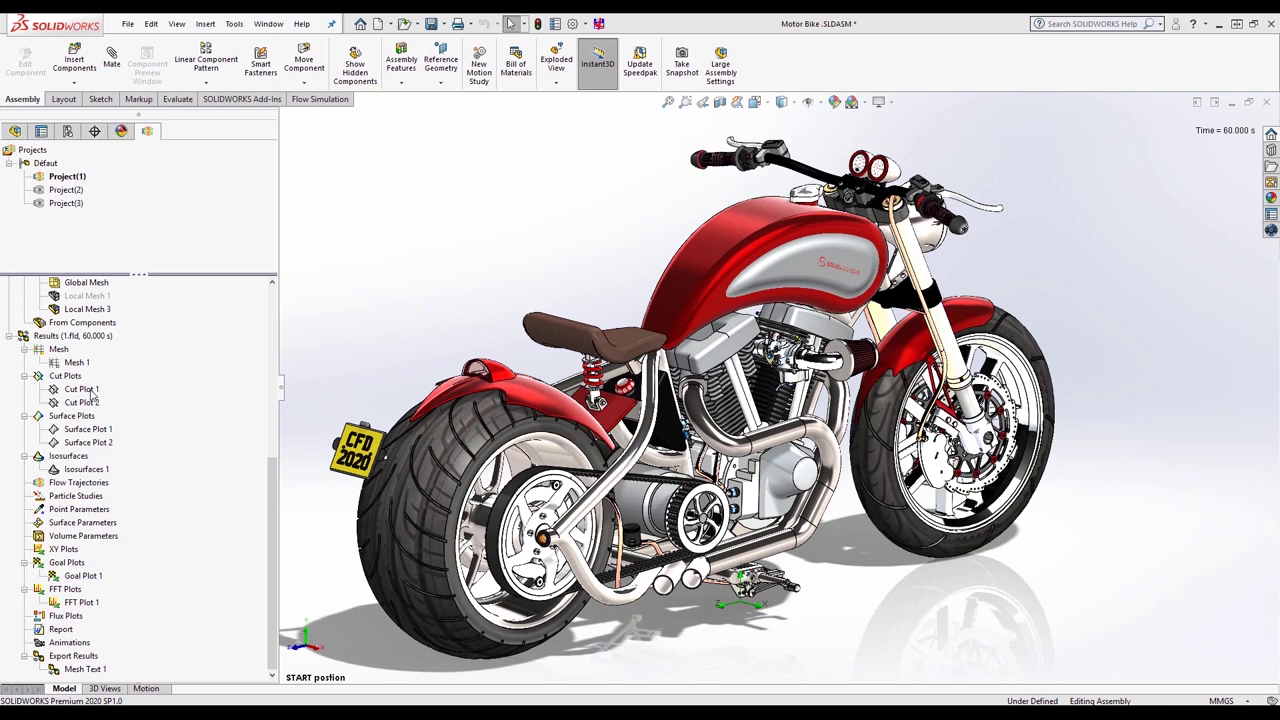
- Show Cut Plot 1 as Acoustic Power Level with the legend maximum at 82.09 dB
left_click(82, 389)
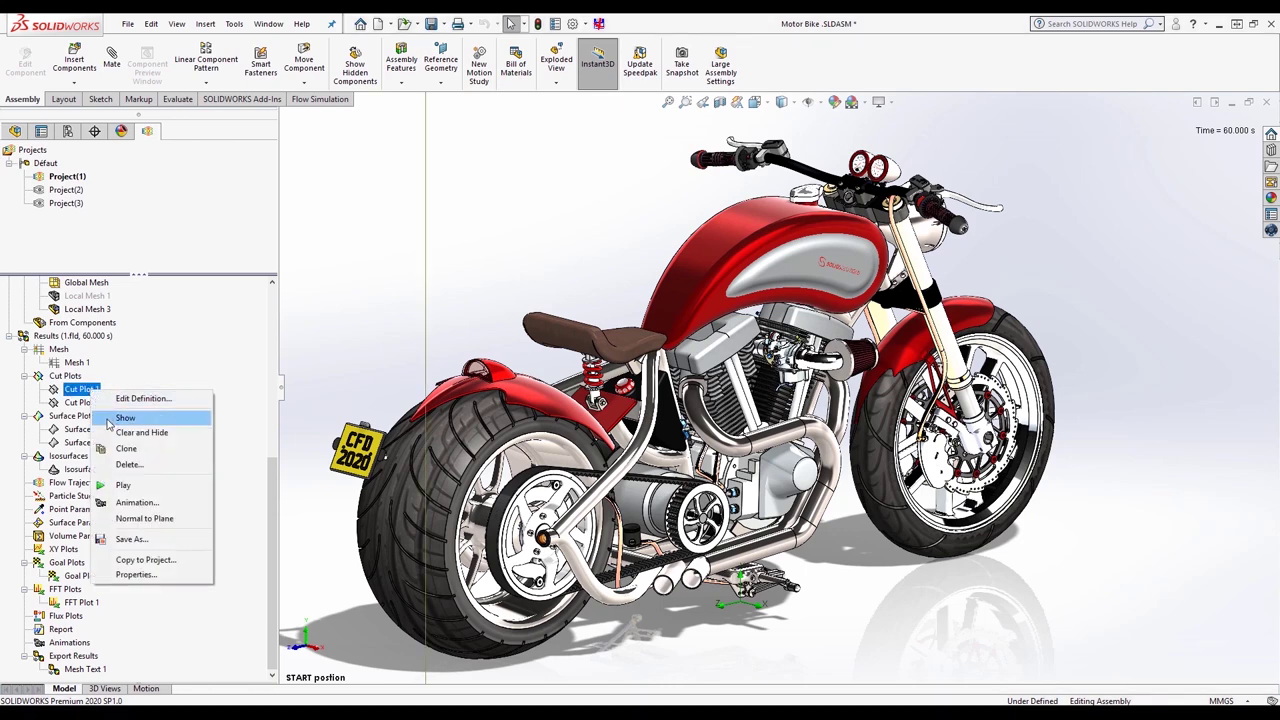
left_click(125, 417)
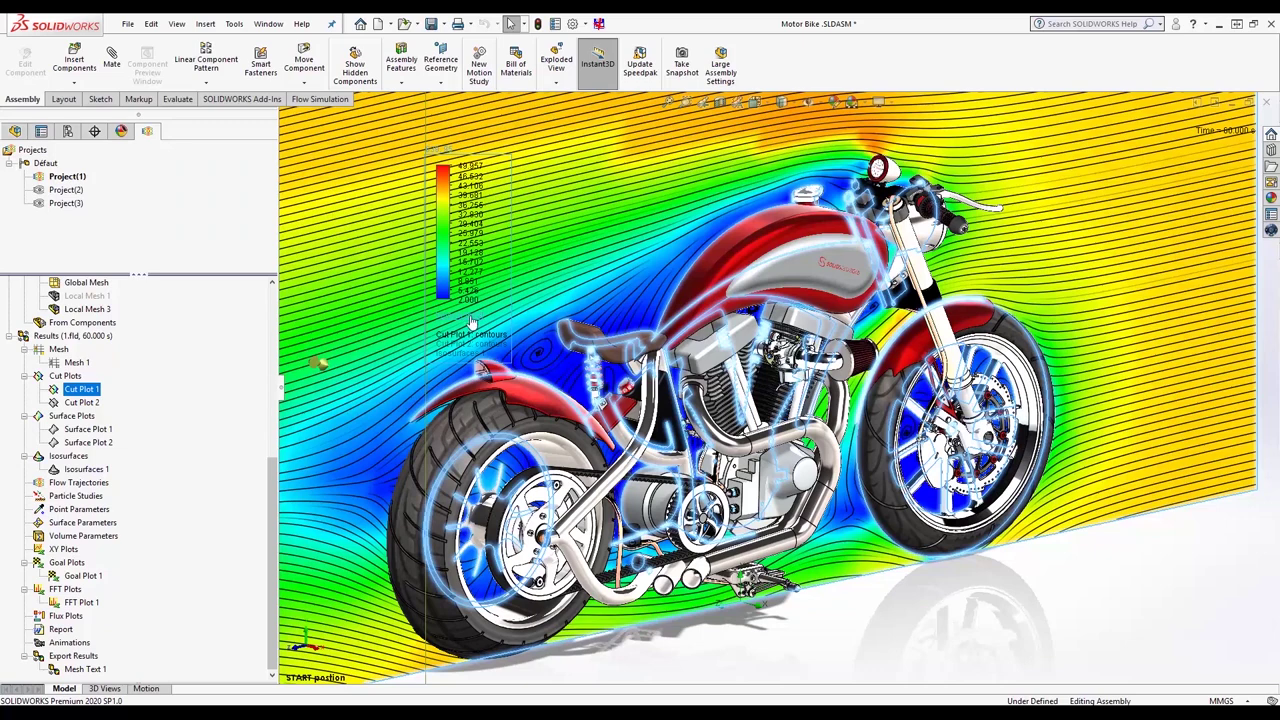
left_click(472, 321)
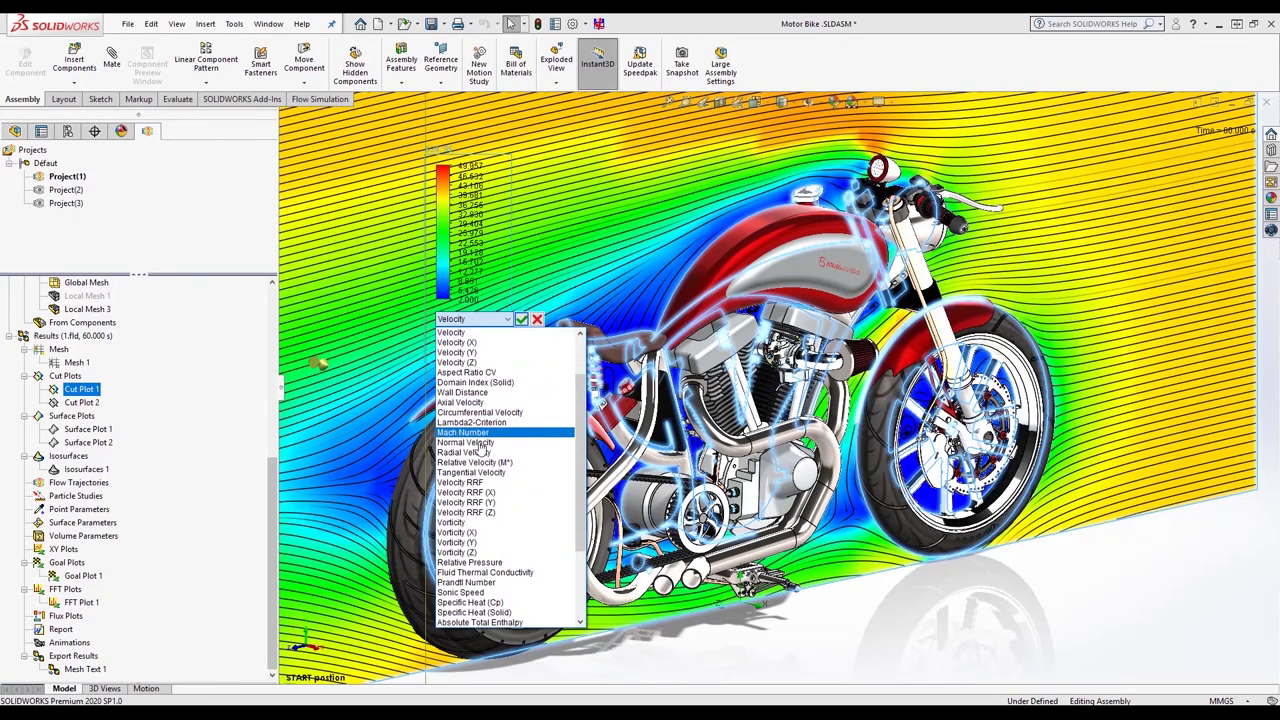
scroll(497, 622, "down", 2)
scroll(497, 620, "down", 2)
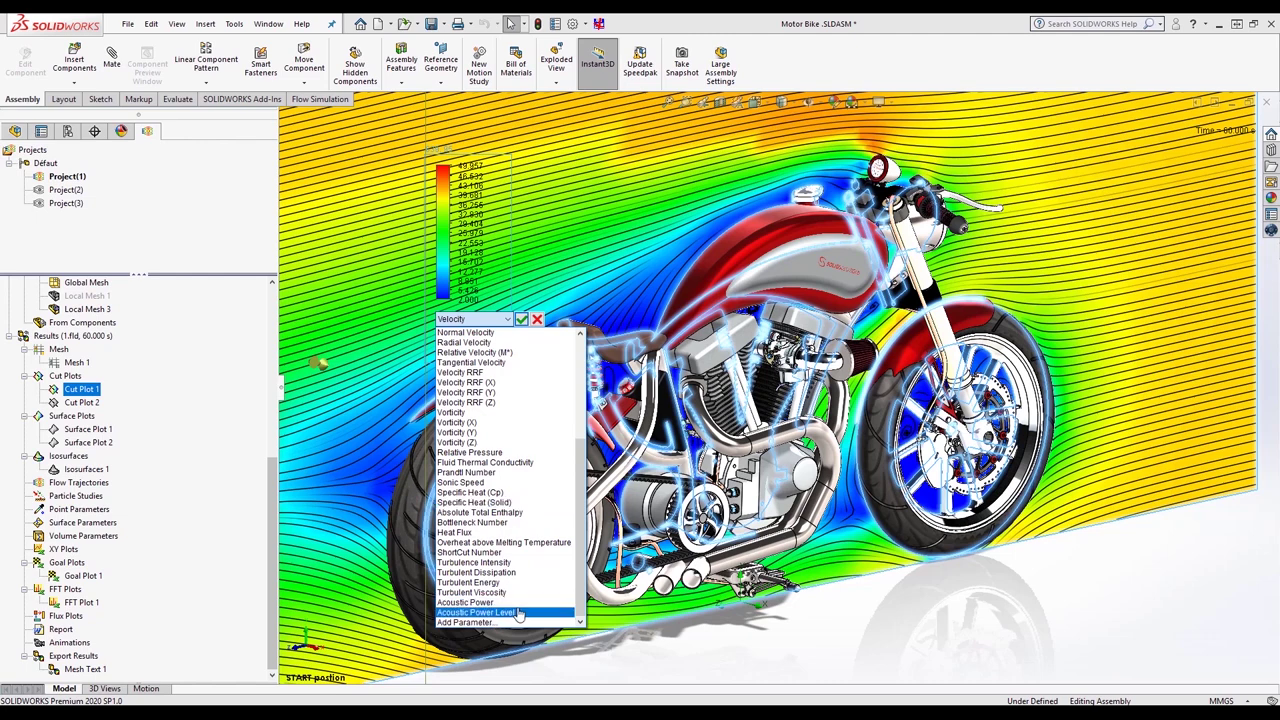
left_click(519, 614)
left_click(521, 319)
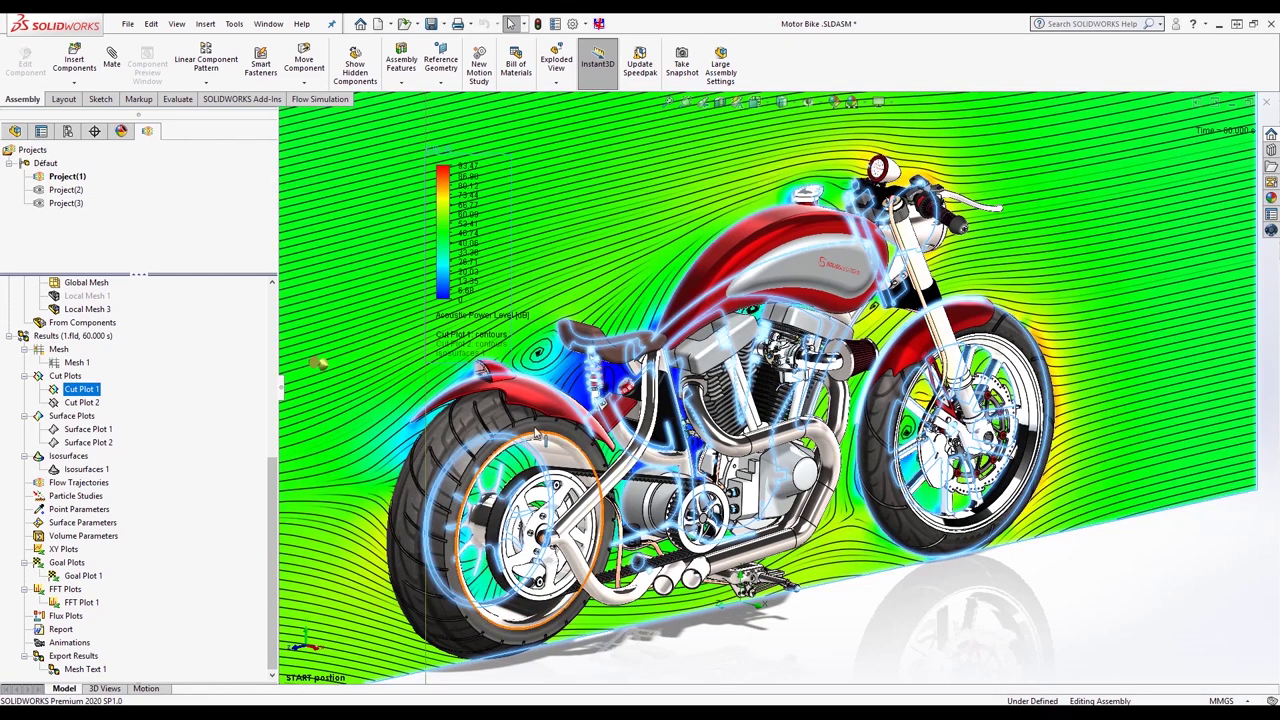
left_click(470, 166)
left_click(583, 174)
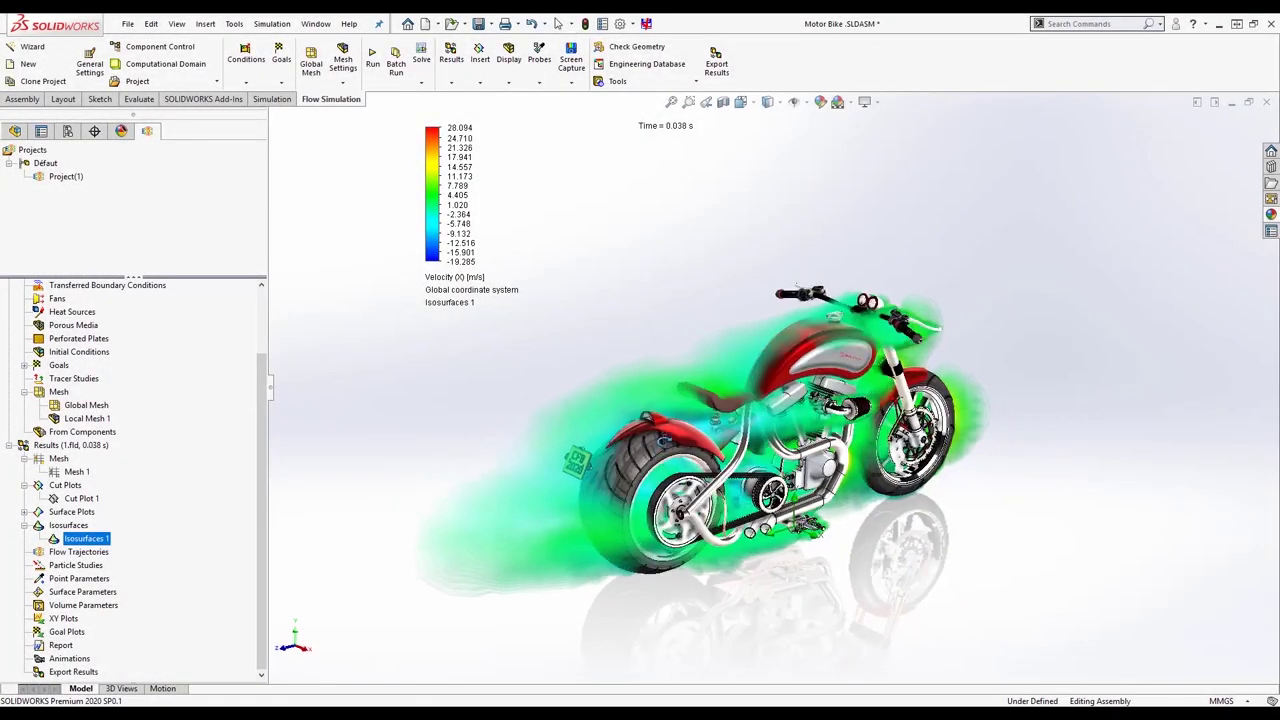
- Orbit the motorbike to a side view showing the grey temperature plume from the exhaust
mouse_move(640, 423)
middle_mouse_down()
mouse_move(377, 426)
mouse_move(462, 446)
middle_mouse_up()
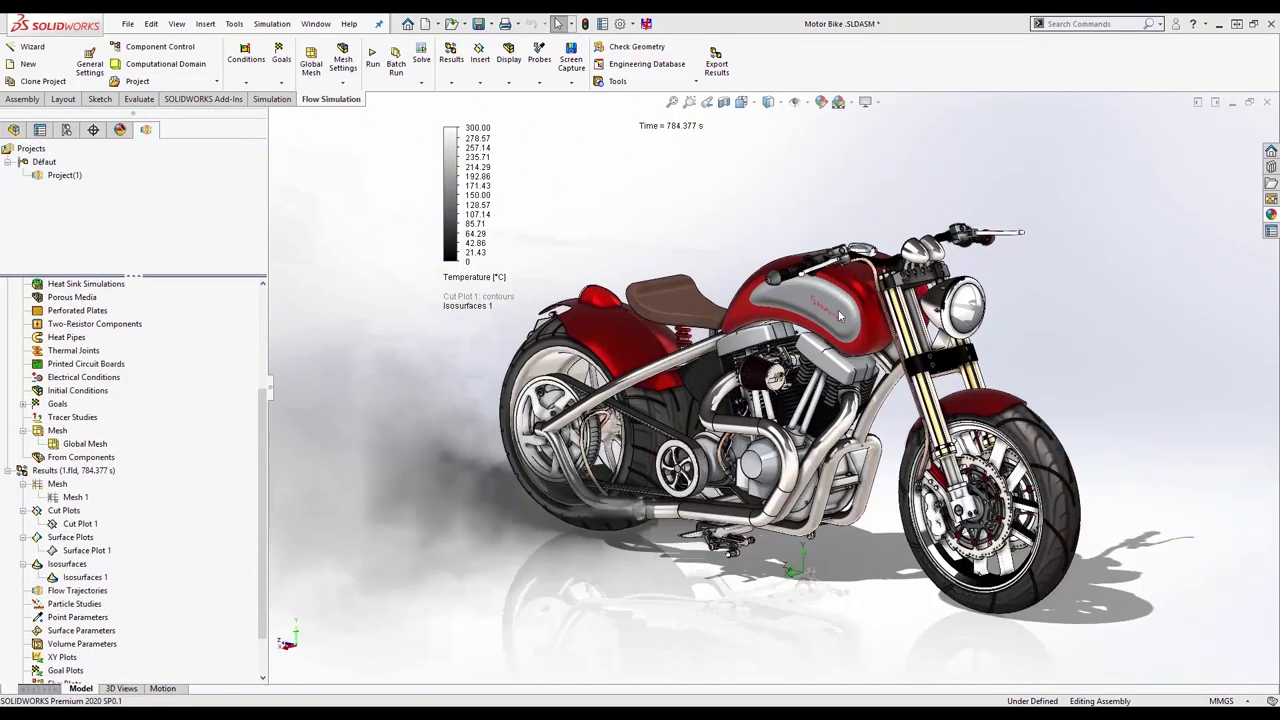
- Play the Flow Trajectories 1 particle animation and hide the exhaust pipe
middle_click_drag(840, 316, 940, 315)
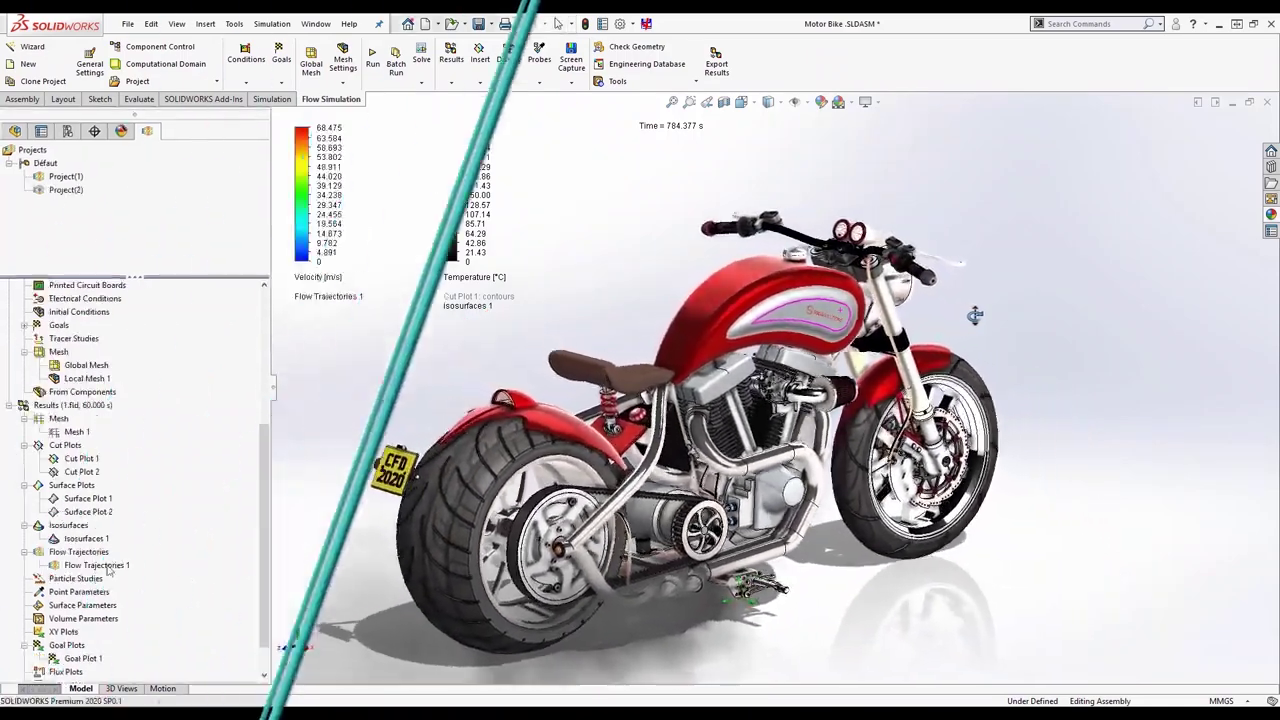
left_click(156, 458)
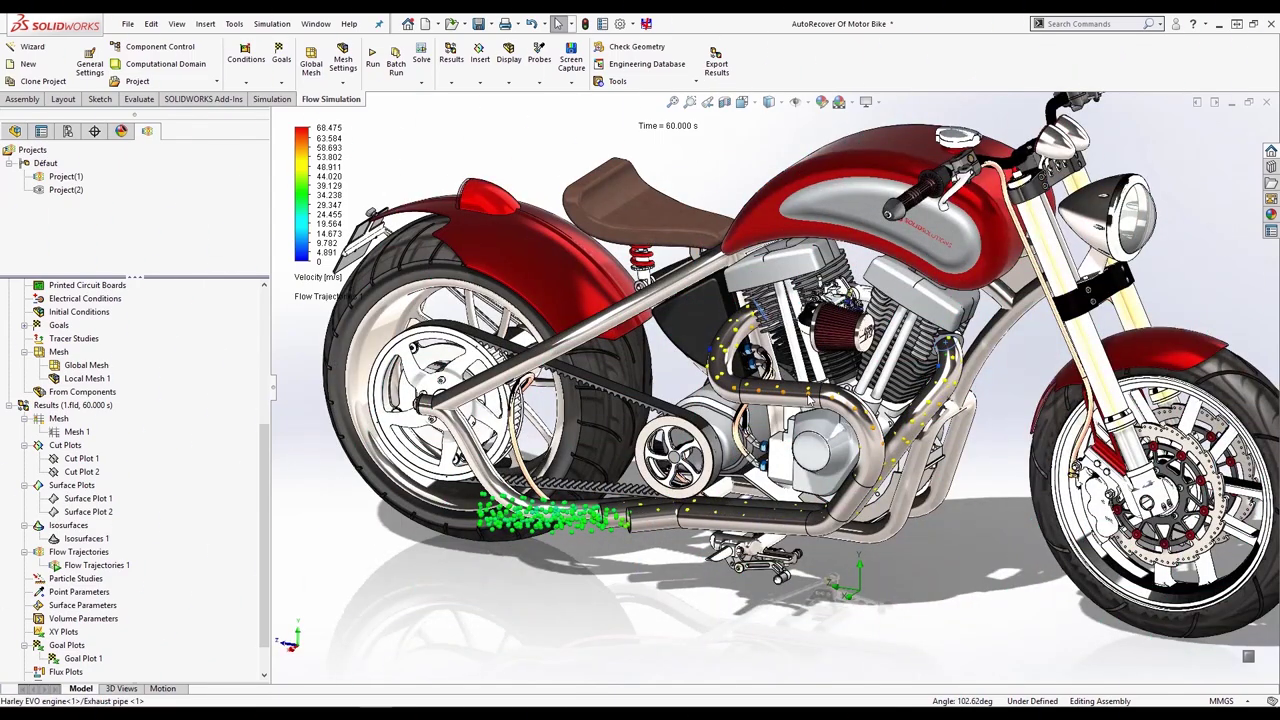
left_click(808, 396)
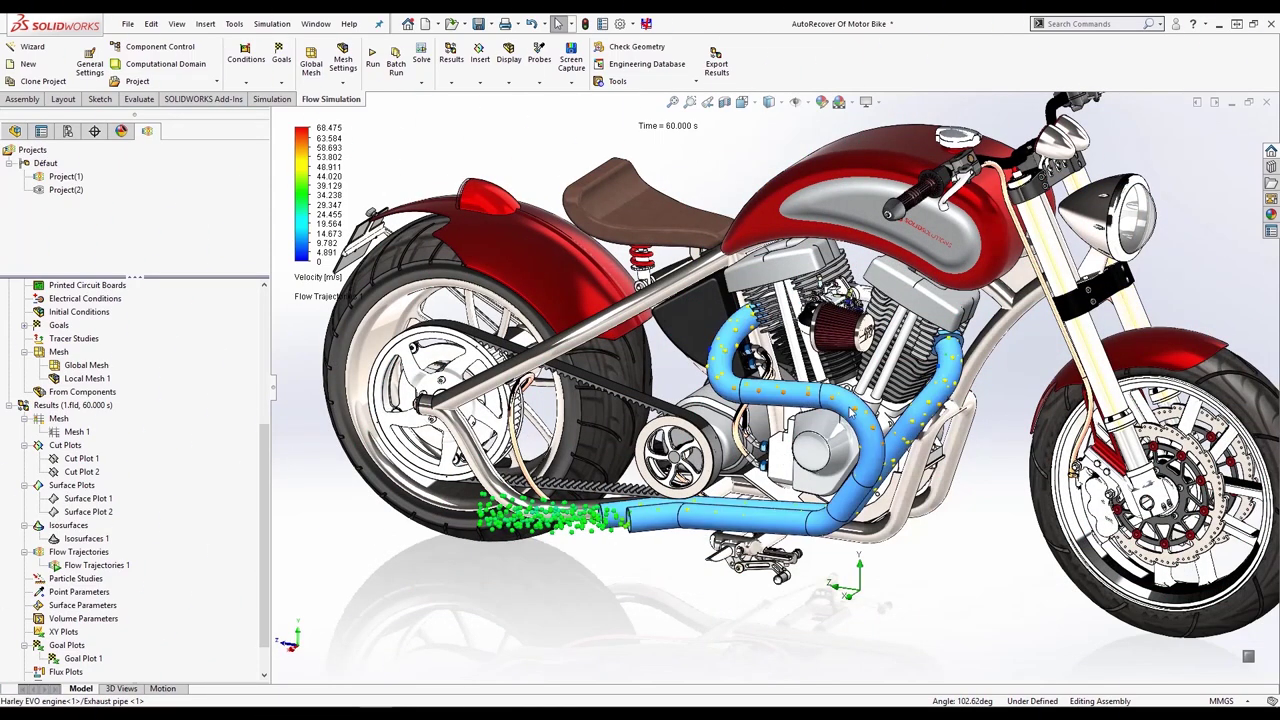
key("Tab")
- Zoom and orbit around the engine and front wheel with the exhaust pipe hidden
scroll(840, 428, "down", 5)
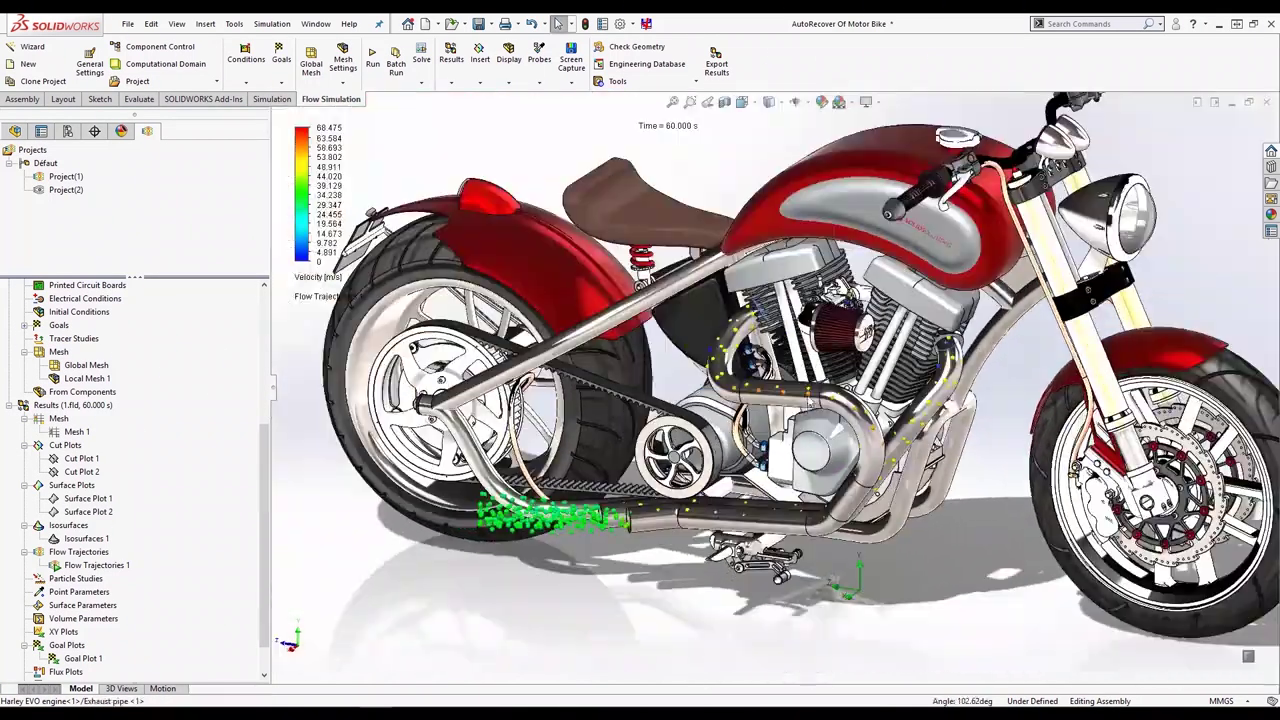
key("shift+Tab")
key("Tab")
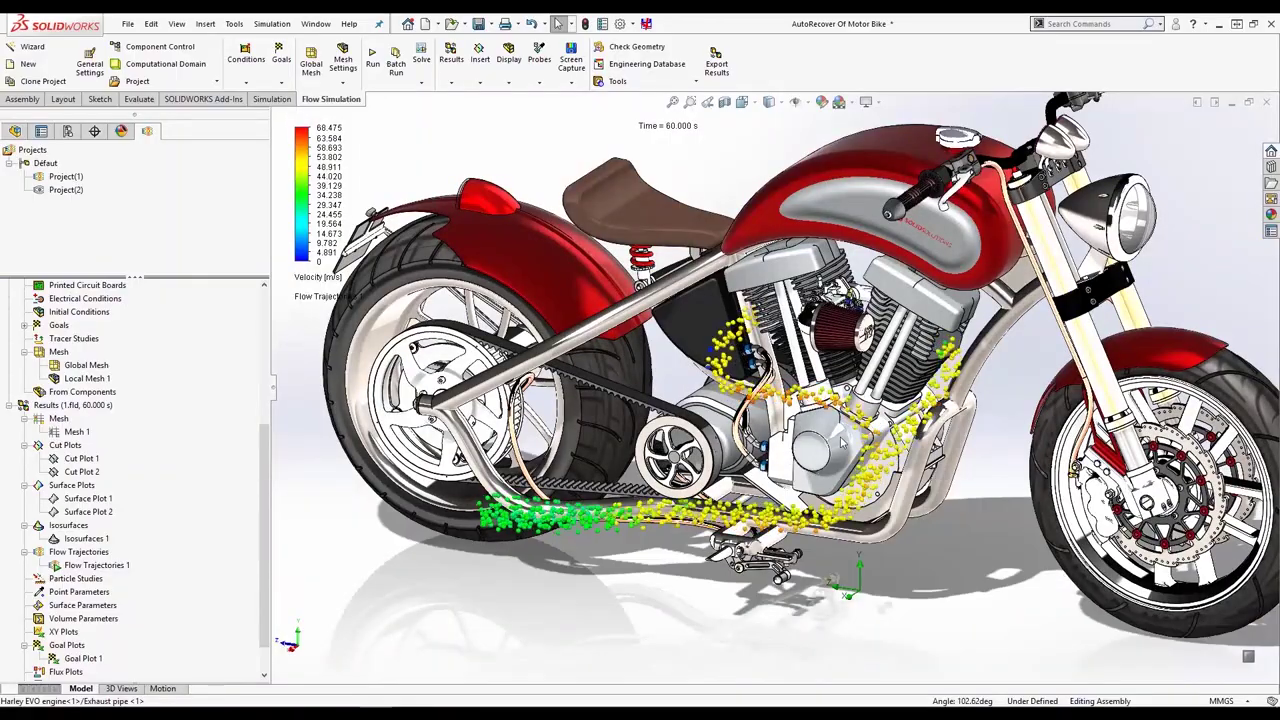
scroll(845, 420, "down", 2)
scroll(840, 430, "down", 2)
scroll(834, 443, "down", 3)
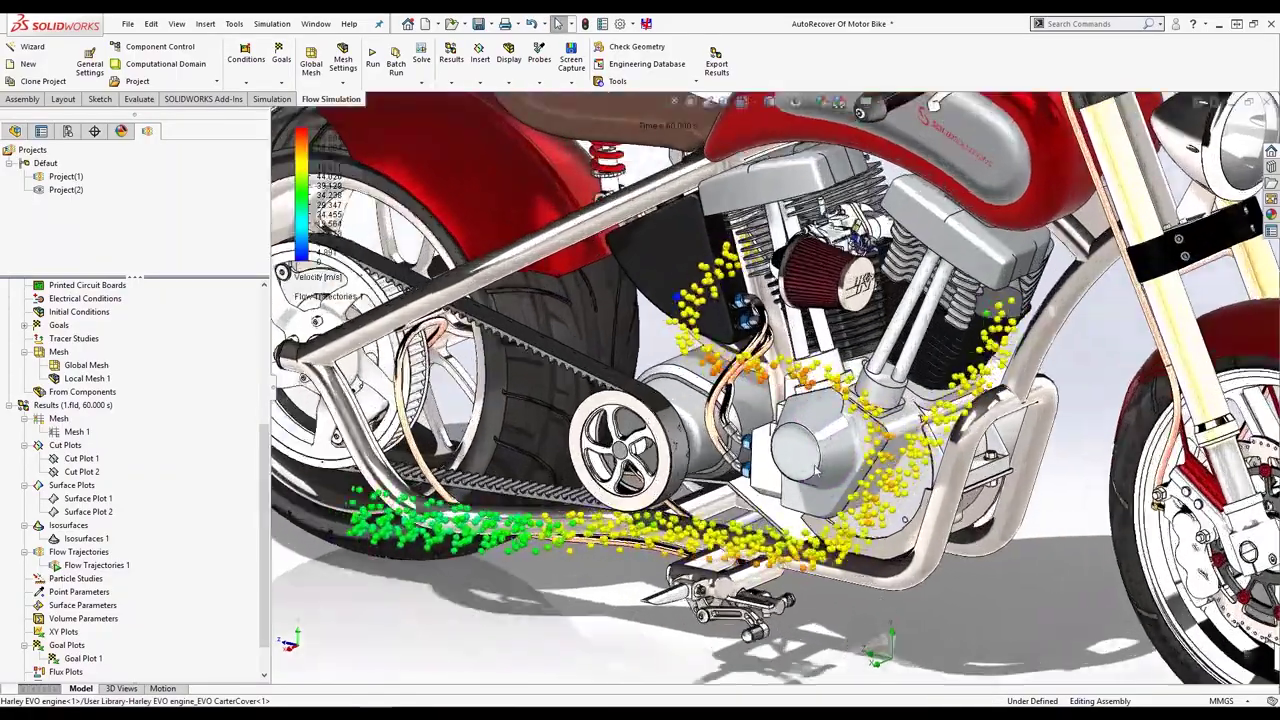
middle_click_drag(832, 443, 904, 447)
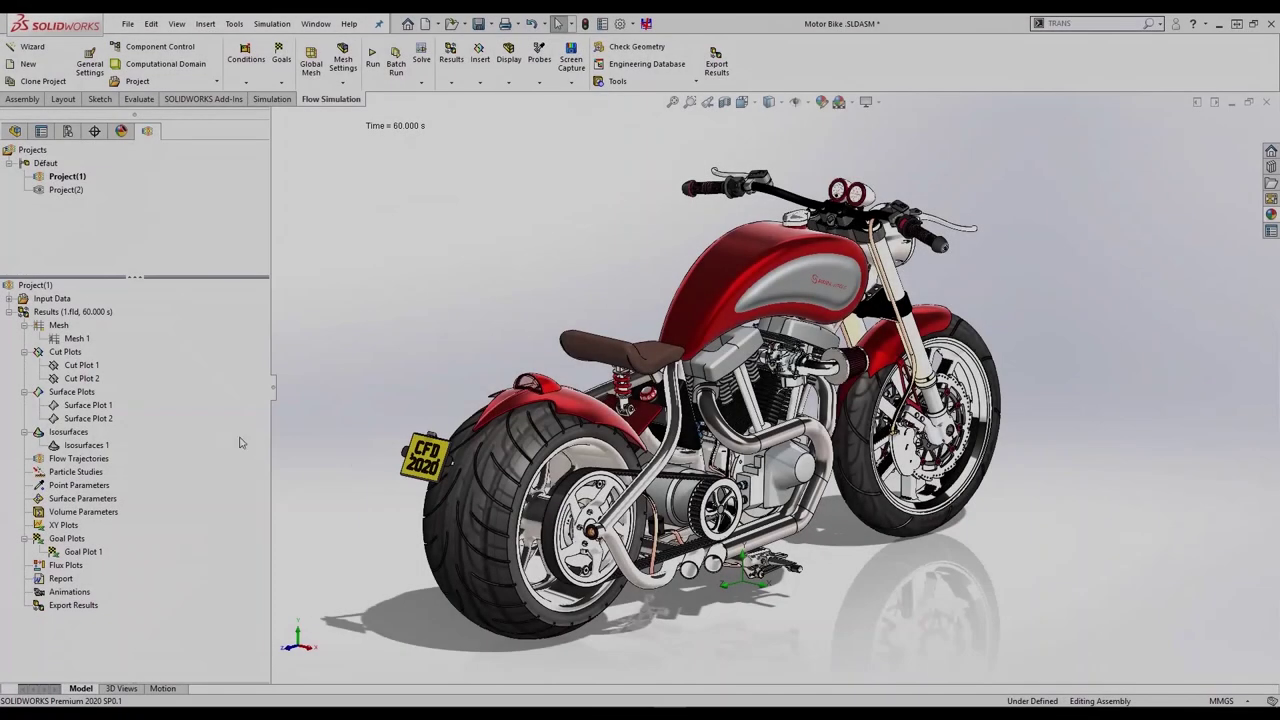
right_click(86, 393)
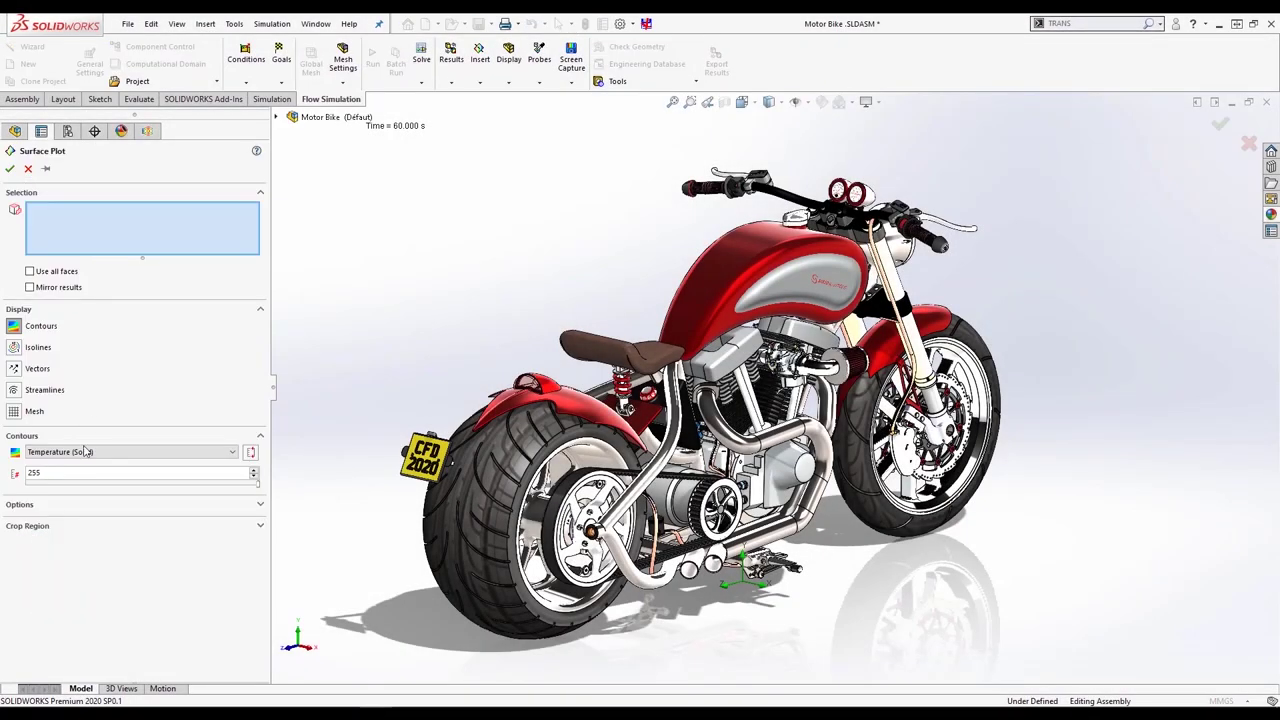
- Insert a Temperature (Solid) surface plot on the two exhaust pipe faces
left_click(130, 452)
mouse_move(233, 472)
left_mouse_down()
mouse_move(233, 611)
mouse_move(232, 470)
left_mouse_up()
left_click(60, 486)
left_click(757, 450)
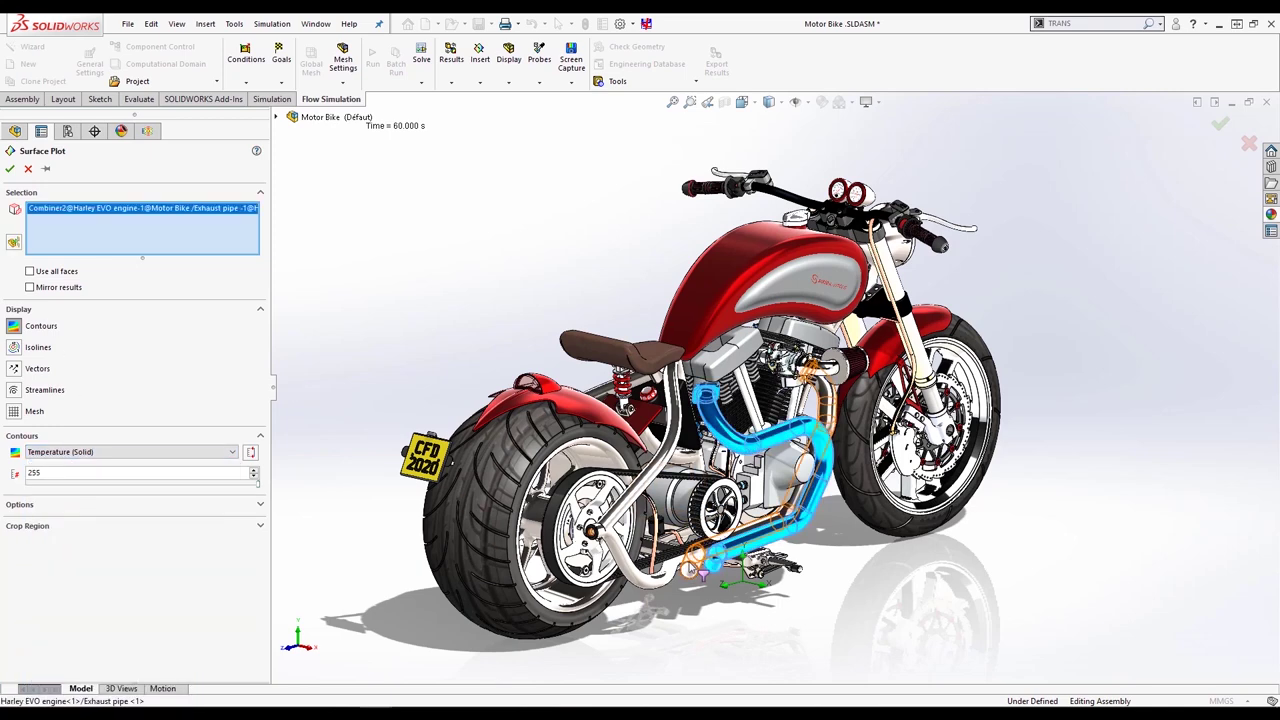
left_click(705, 520)
left_click(10, 169)
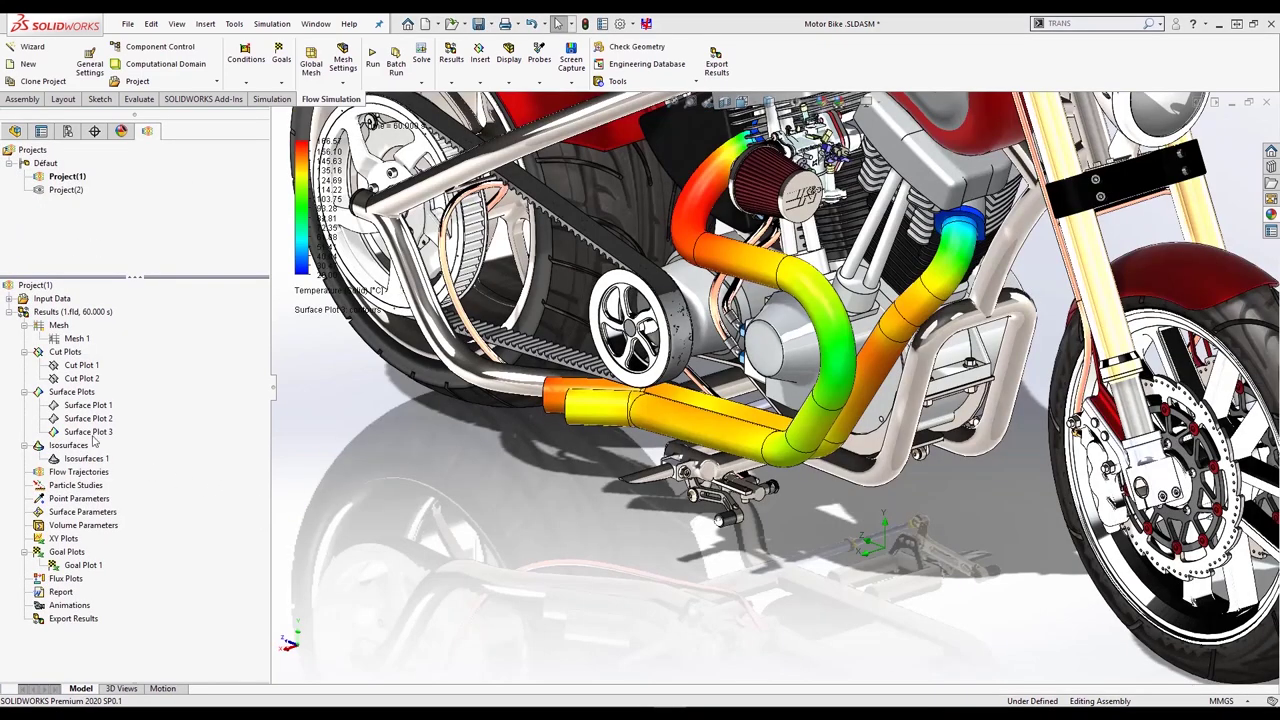
- Save Surface Plot 3 as an eDrawings file
right_click(95, 433)
left_click(133, 587)
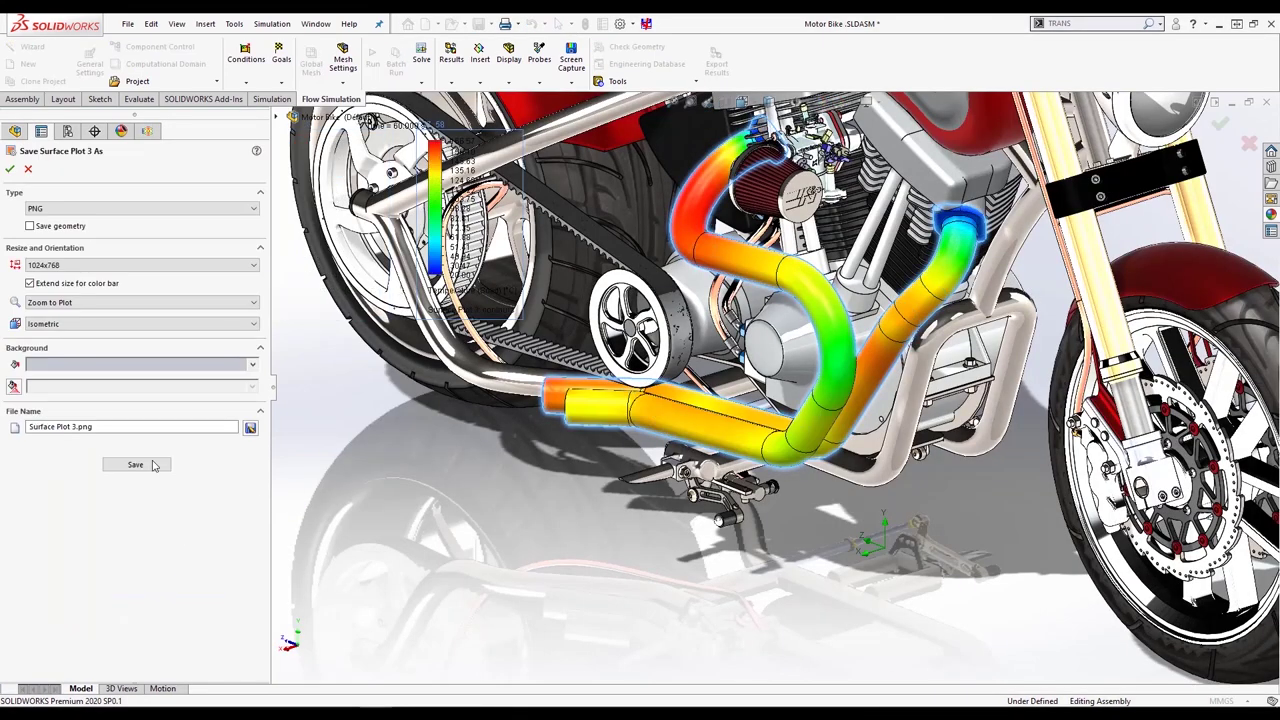
left_click(50, 256)
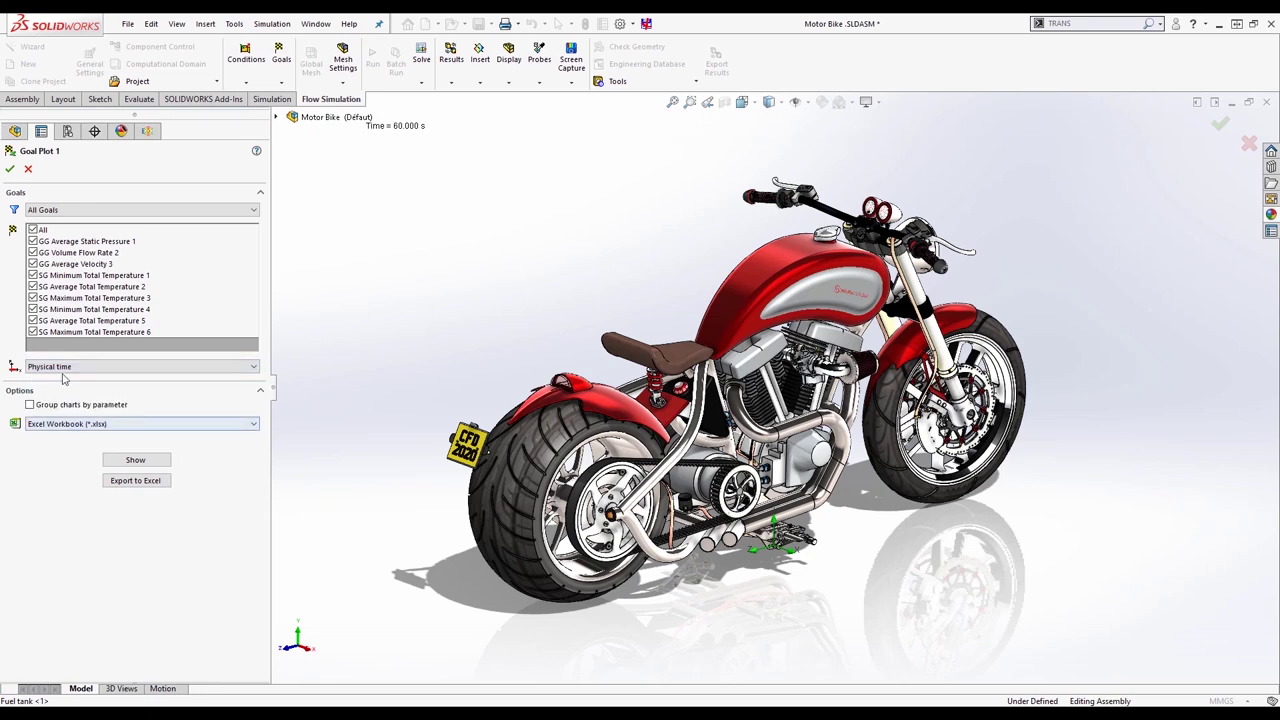
- Show the goal summary and history, then review the Maximum and Average Total Temperature charts in Excel
left_click(116, 460)
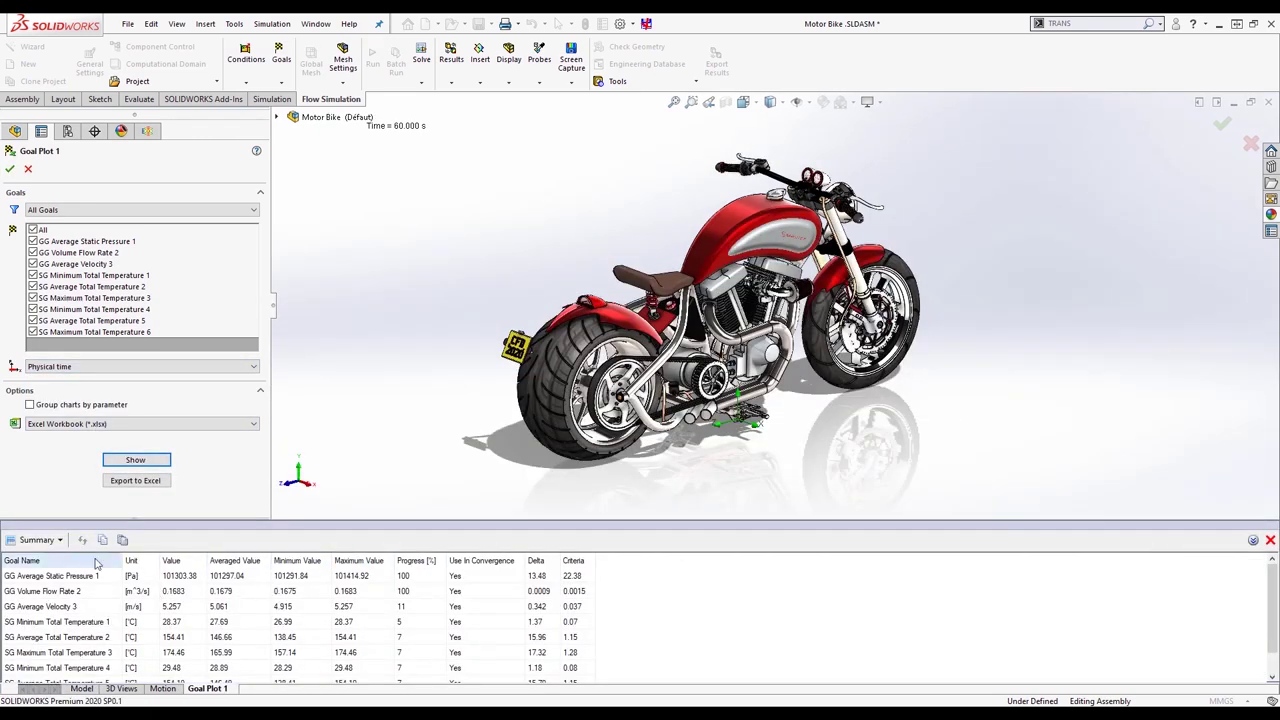
left_click(43, 579)
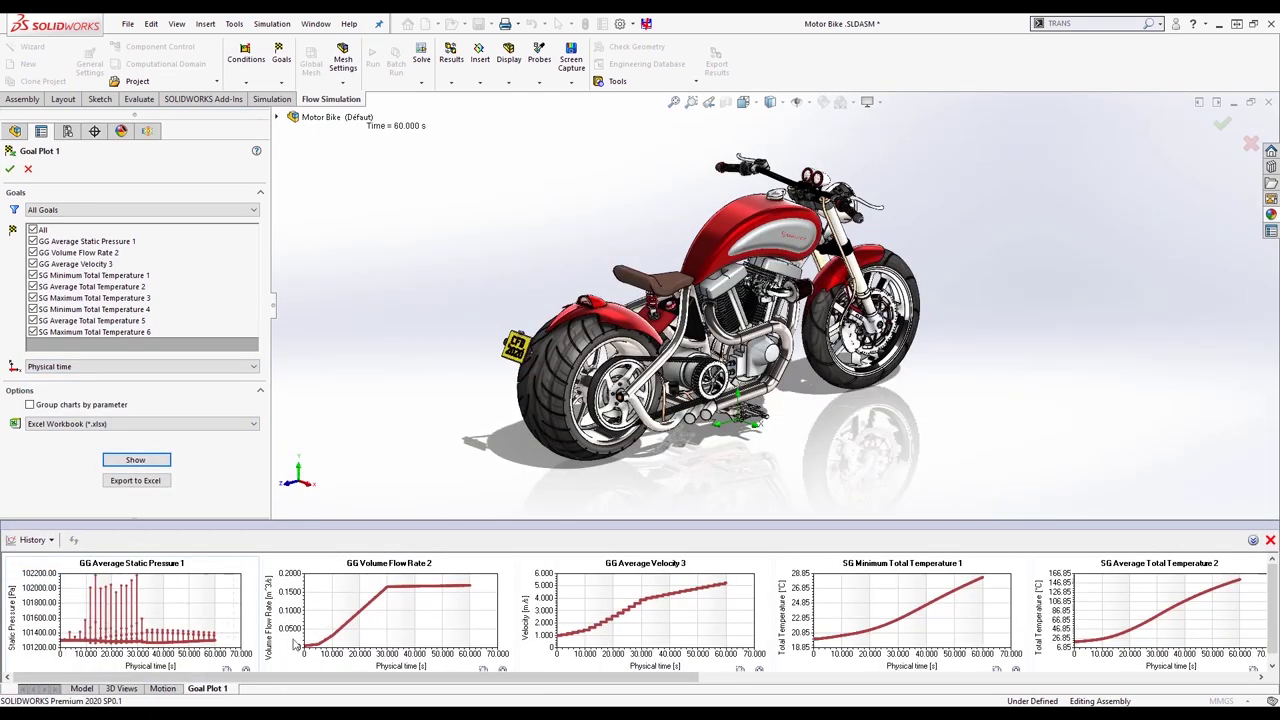
left_click(36, 562)
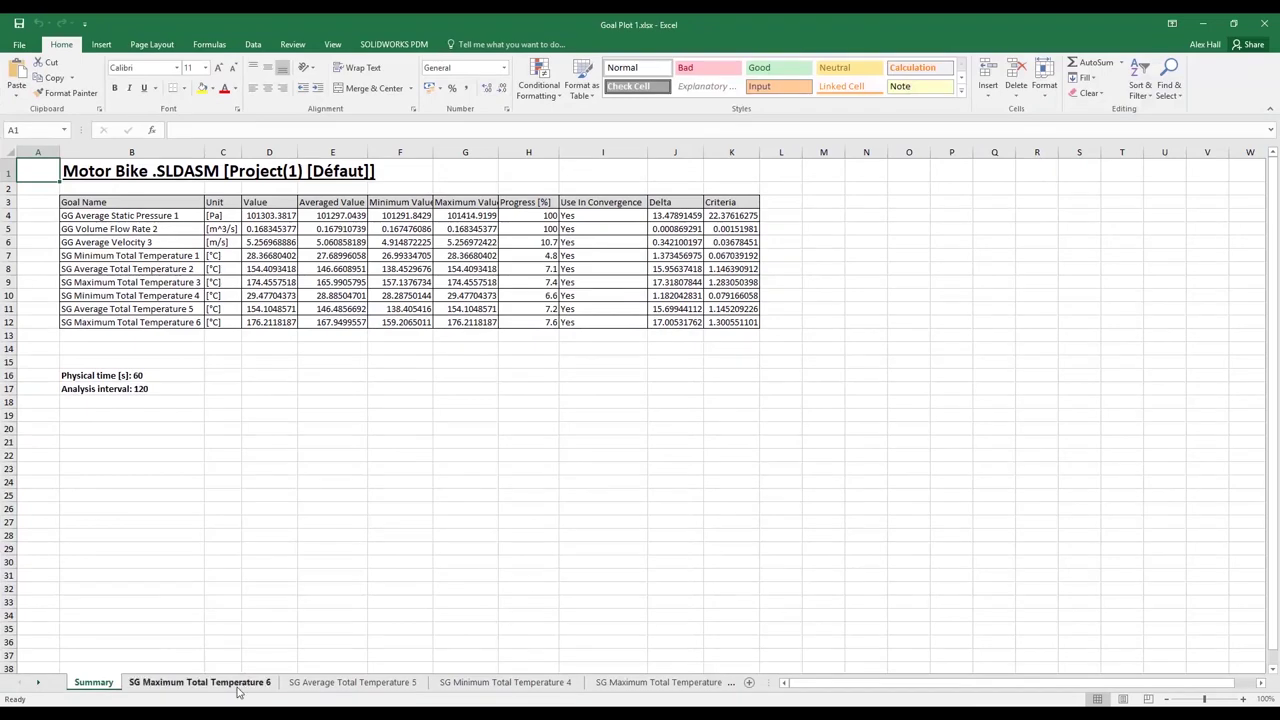
left_click(237, 685)
left_click(393, 684)
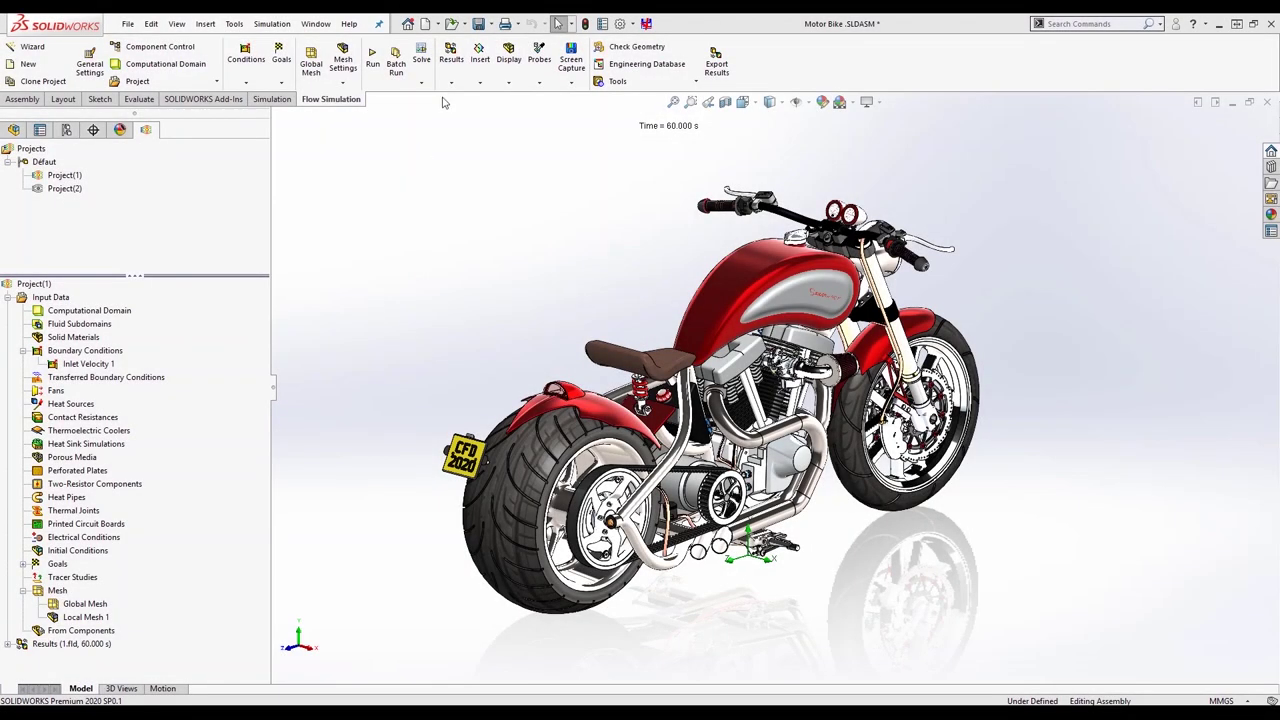
left_click(449, 83)
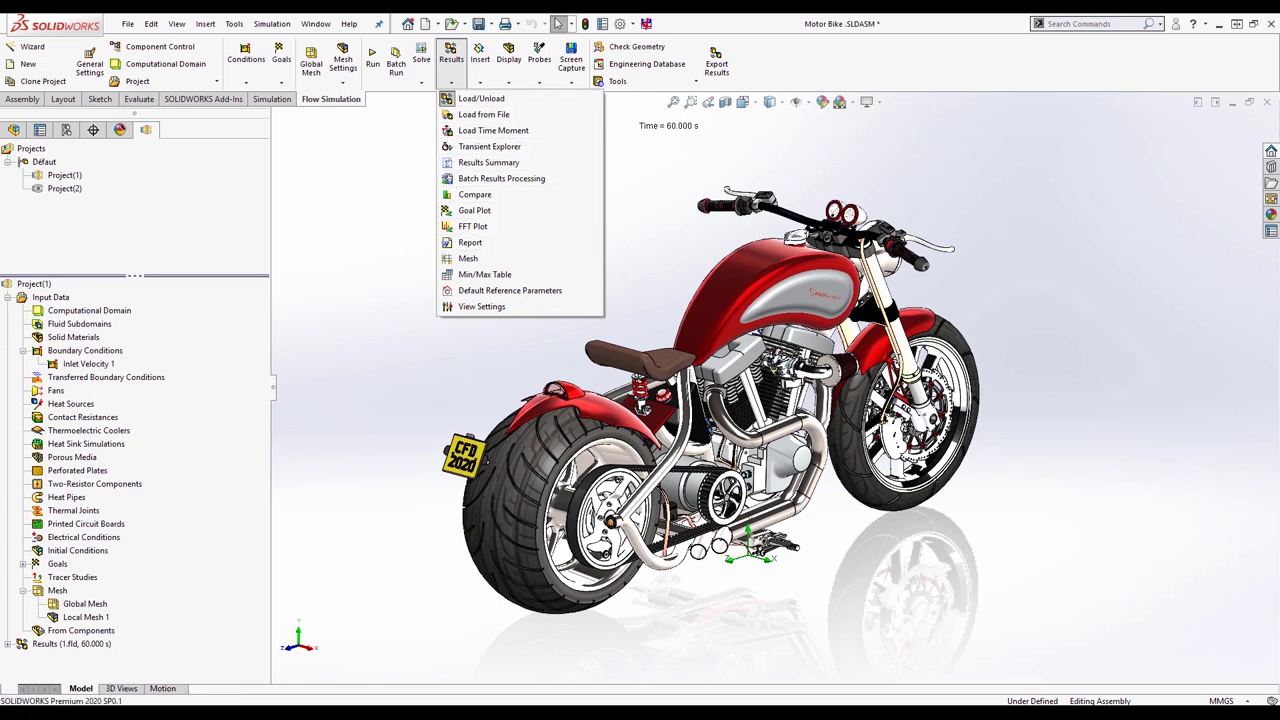
key("Escape")
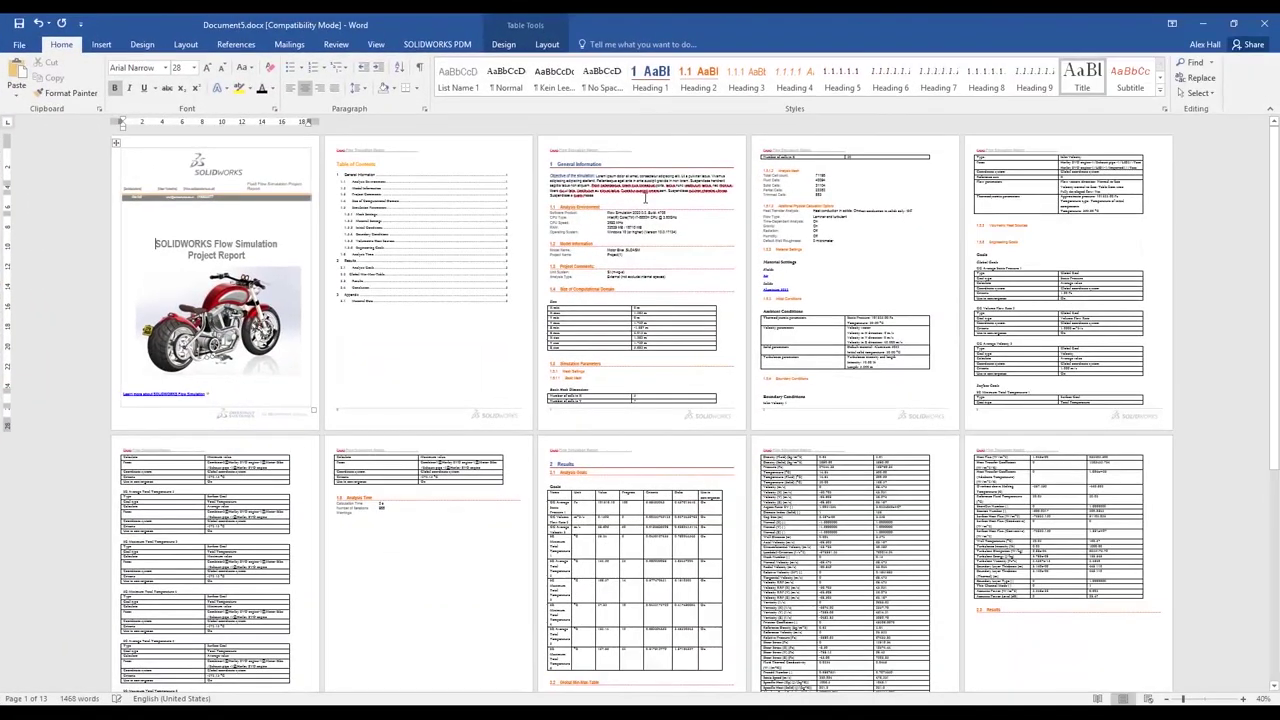
- Scroll through the Word project report, then mesh the exhaust pipe static study
left_click_drag(1275, 155, 1274, 232)
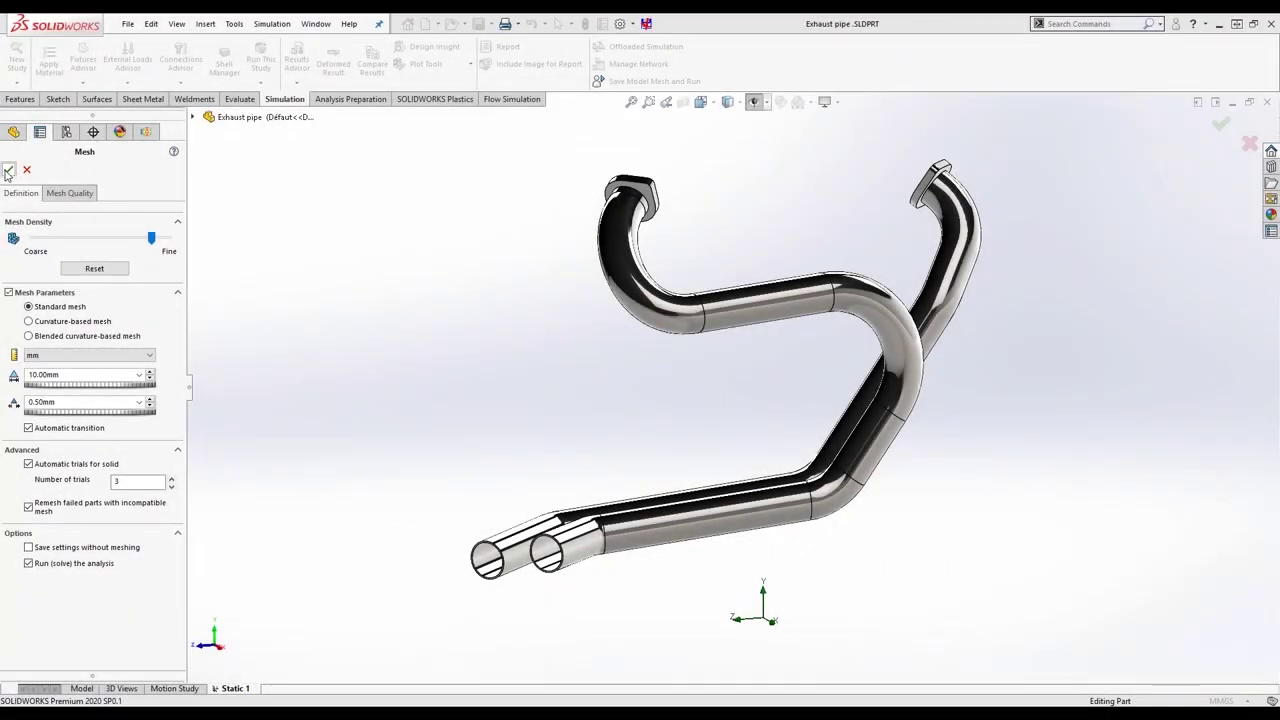
left_click(8, 171)
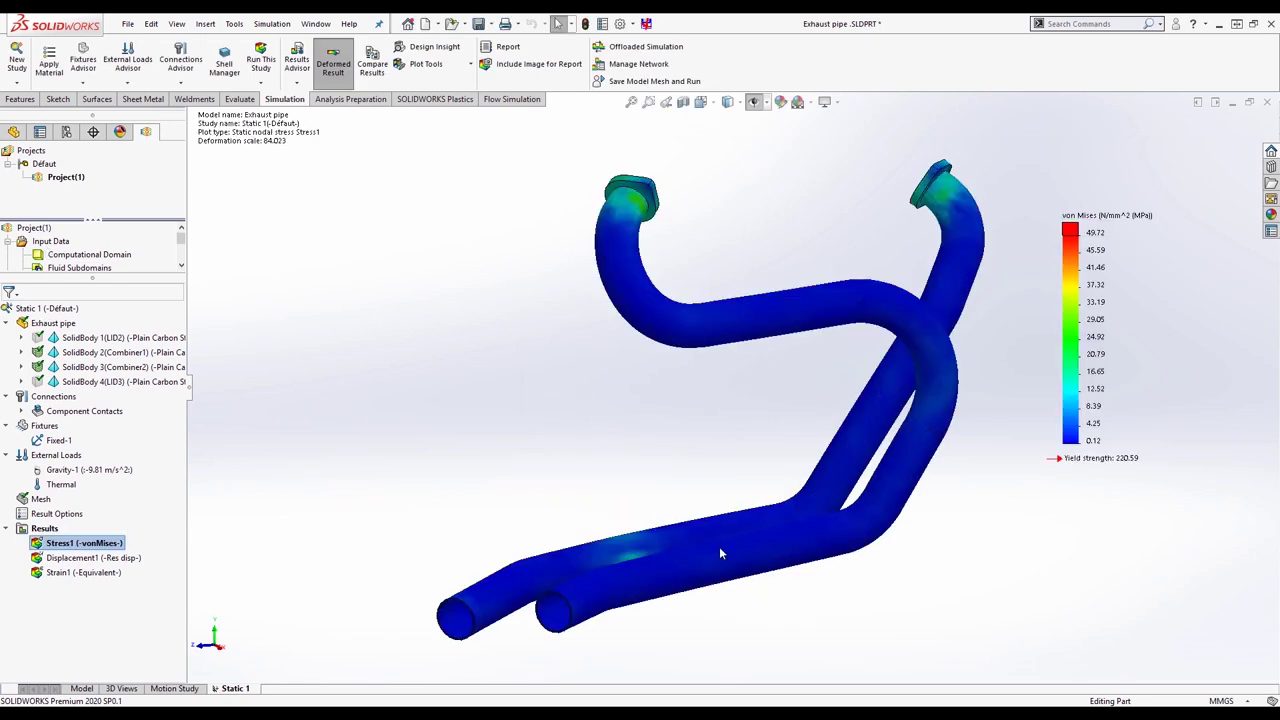
- Display Displacement1 on the exhaust pipe, probe a point's value, then animate the deformation
mouse_move(720, 548)
middle_mouse_down()
mouse_move(952, 481)
mouse_move(986, 451)
mouse_move(1051, 457)
mouse_move(1014, 480)
mouse_move(736, 534)
mouse_move(561, 612)
middle_mouse_up()
double_click(123, 560)
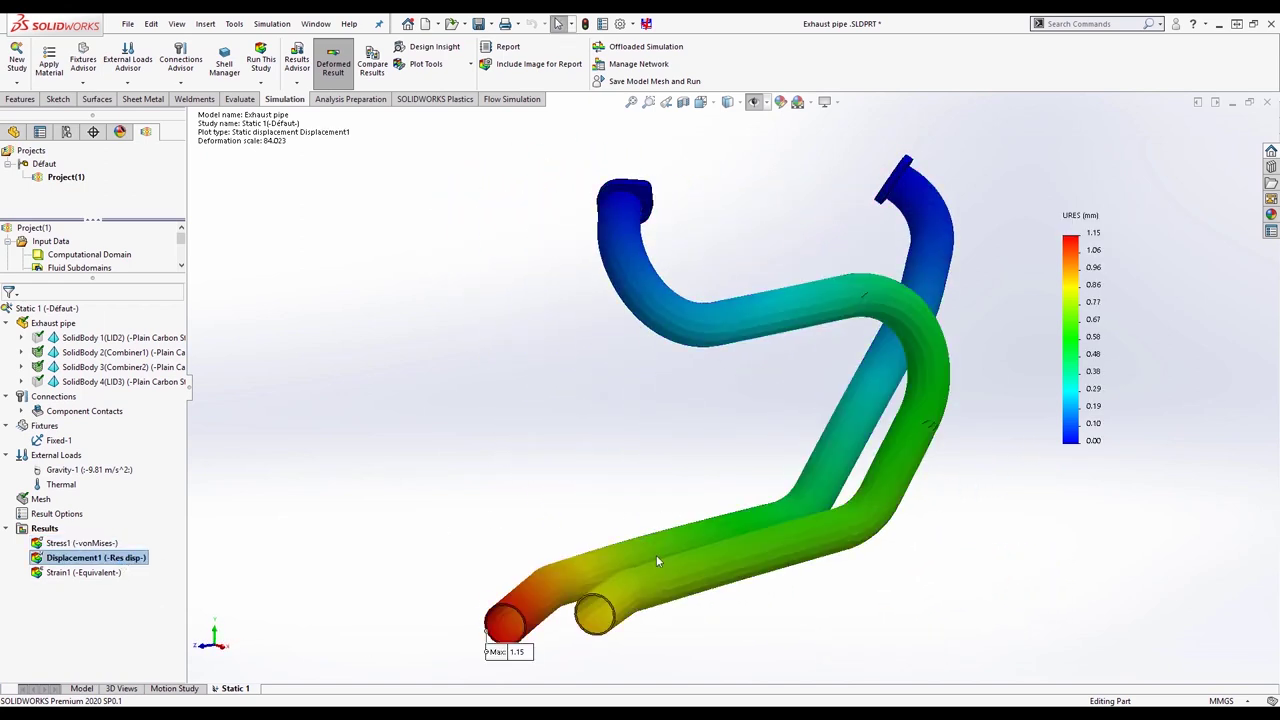
right_click(1087, 318)
left_click(1110, 499)
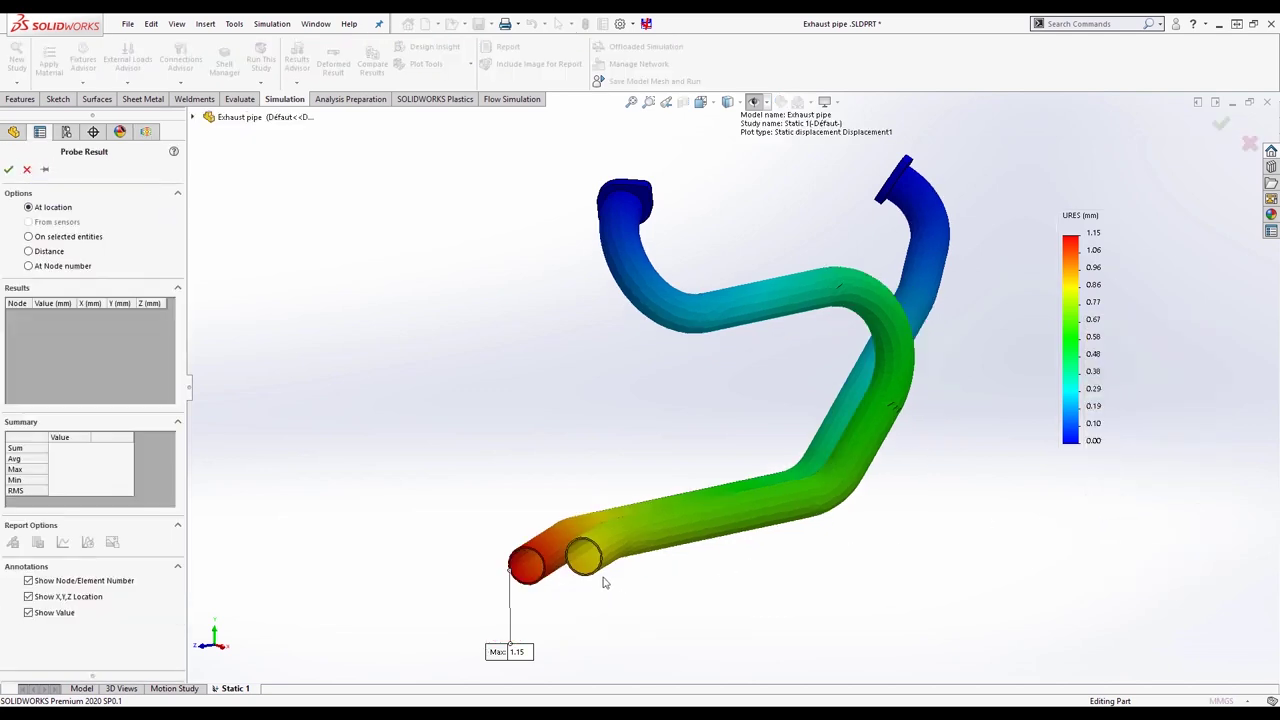
left_click(30, 171)
right_click(88, 560)
left_click(143, 355)
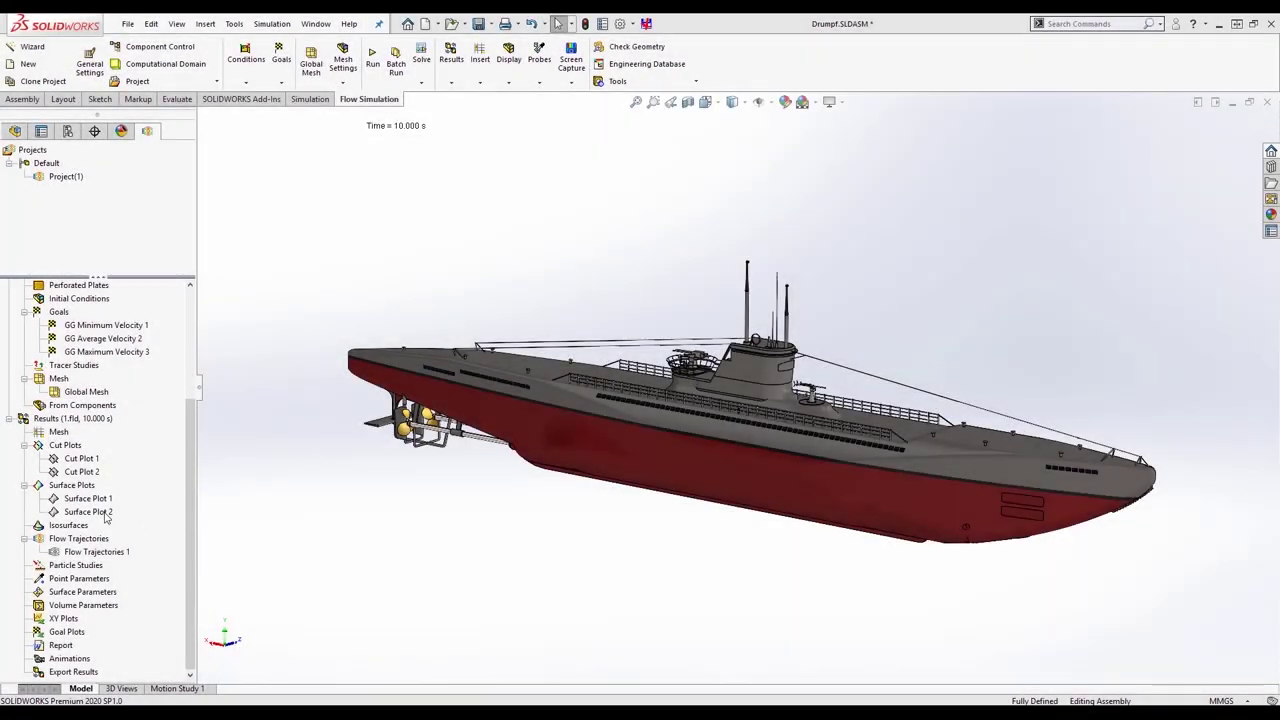
- Show the submarine's shear stress Surface Plot 2 and zoom to the stern propellers and rudders
right_click(88, 511)
left_click(250, 537)
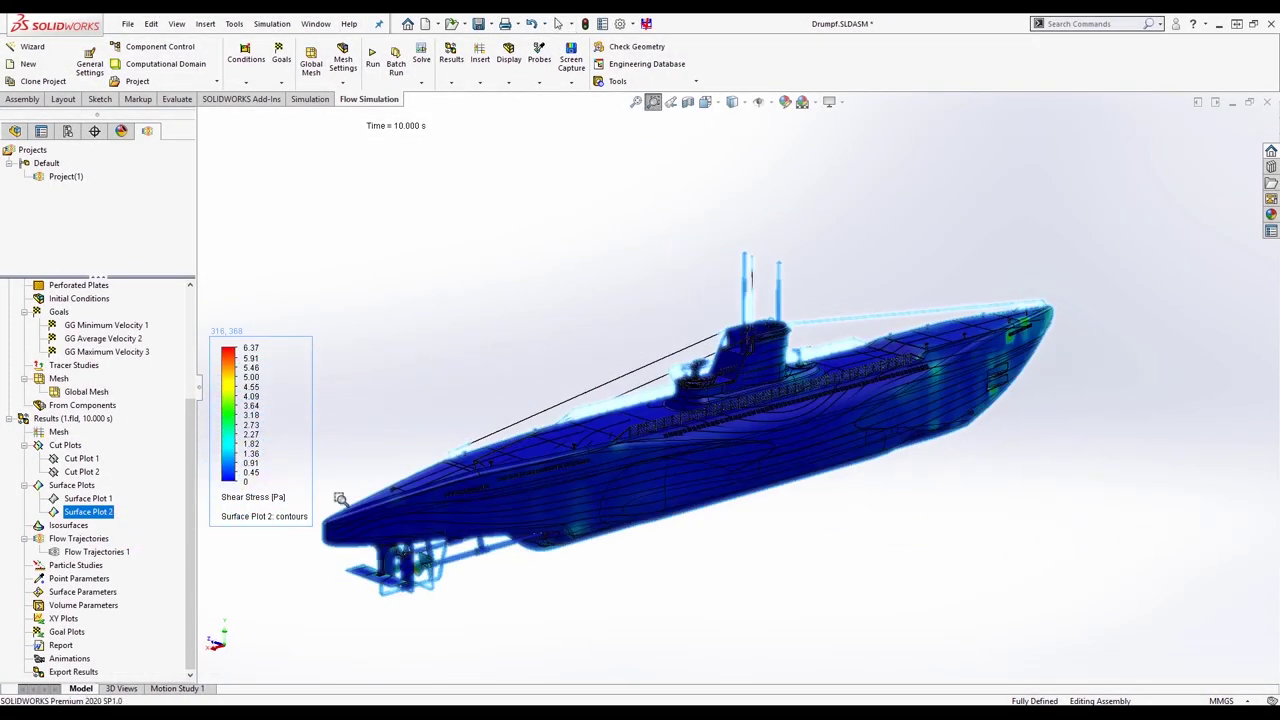
left_click_drag(340, 499, 463, 629)
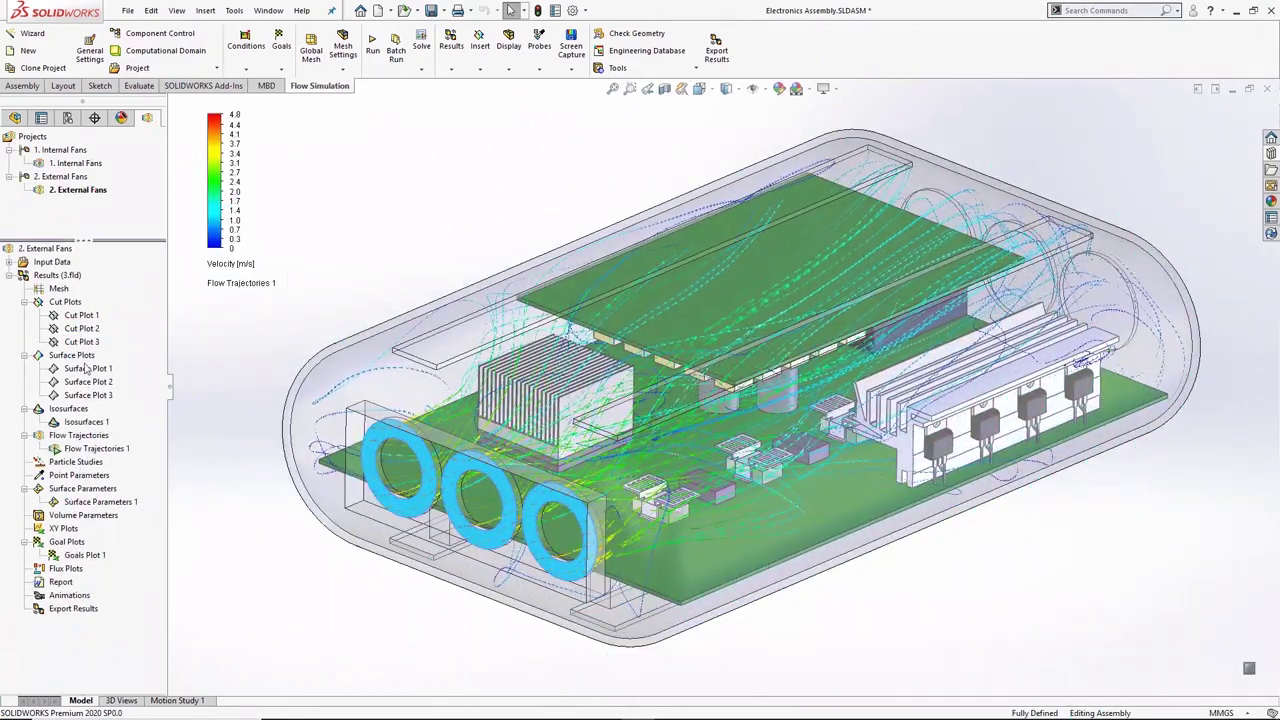
- Show the temperature Surface Plot 1 on the electronics enclosure
right_click(87, 369)
left_click(108, 389)
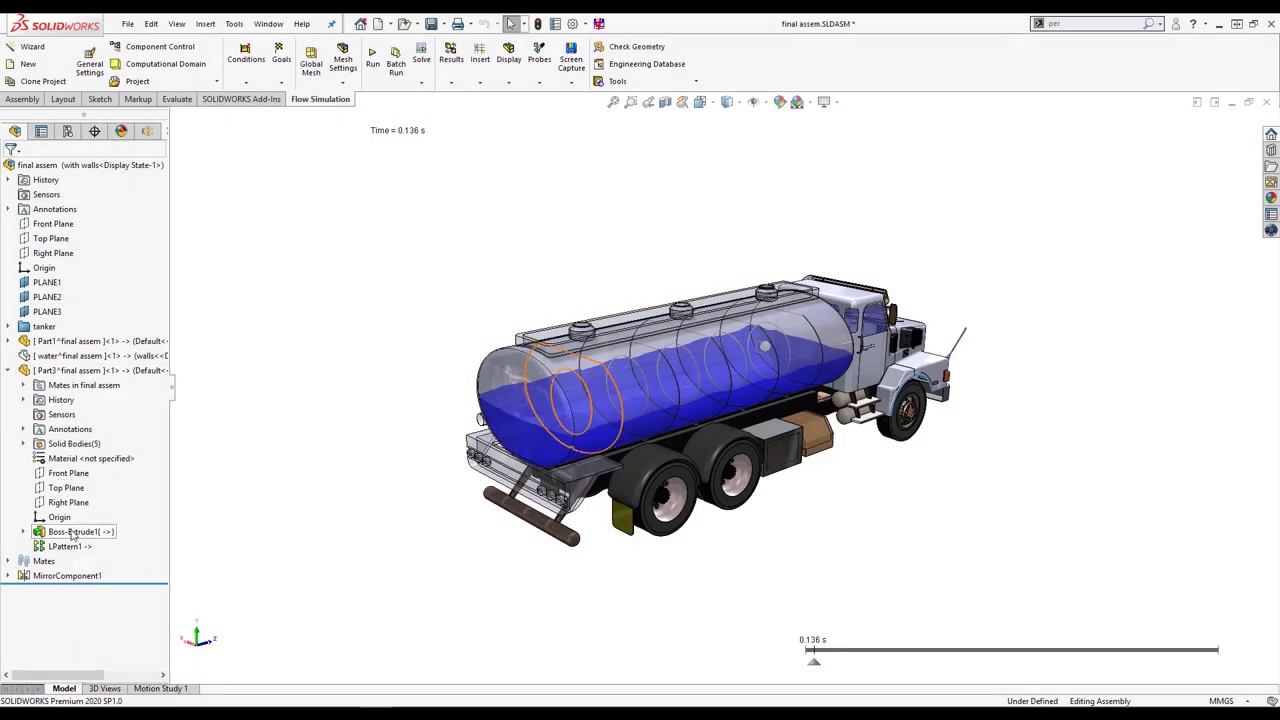
- Select the tanker's Surface Plot 1 and play the water sloshing over time
left_click(68, 546)
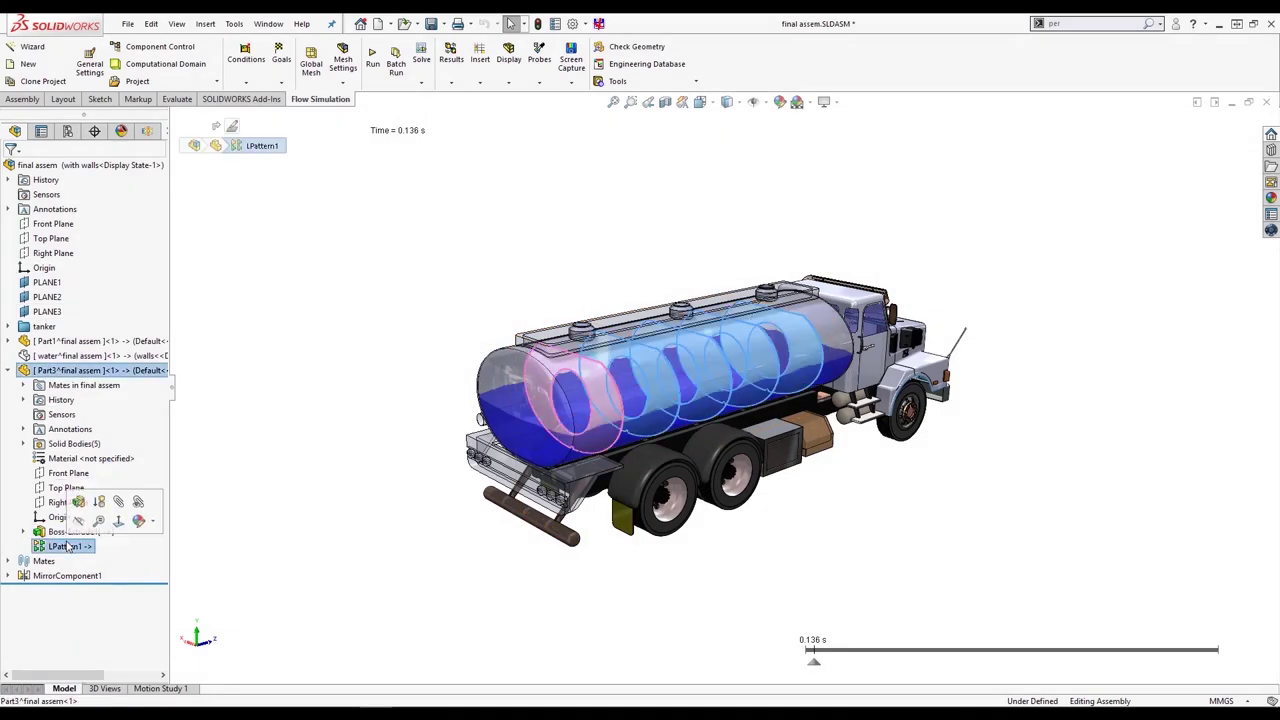
left_click(339, 588)
left_click(147, 131)
right_click(88, 565)
left_click(704, 680)
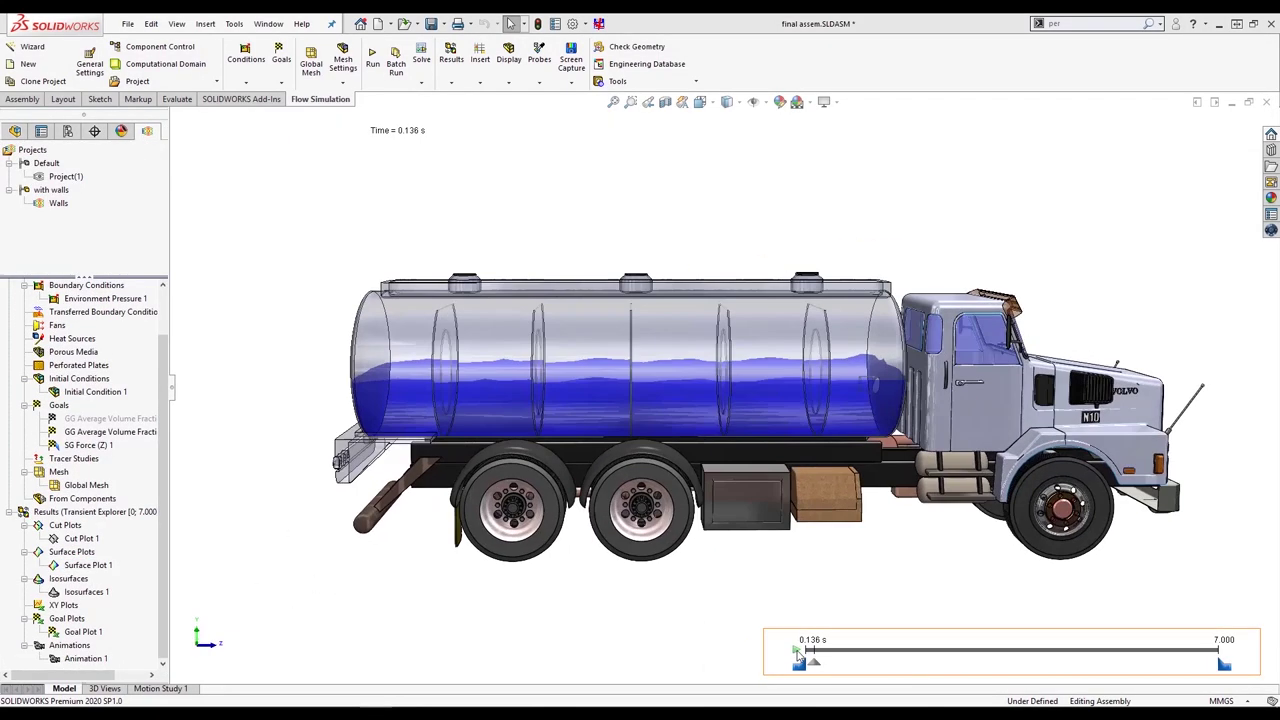
left_click(796, 651)
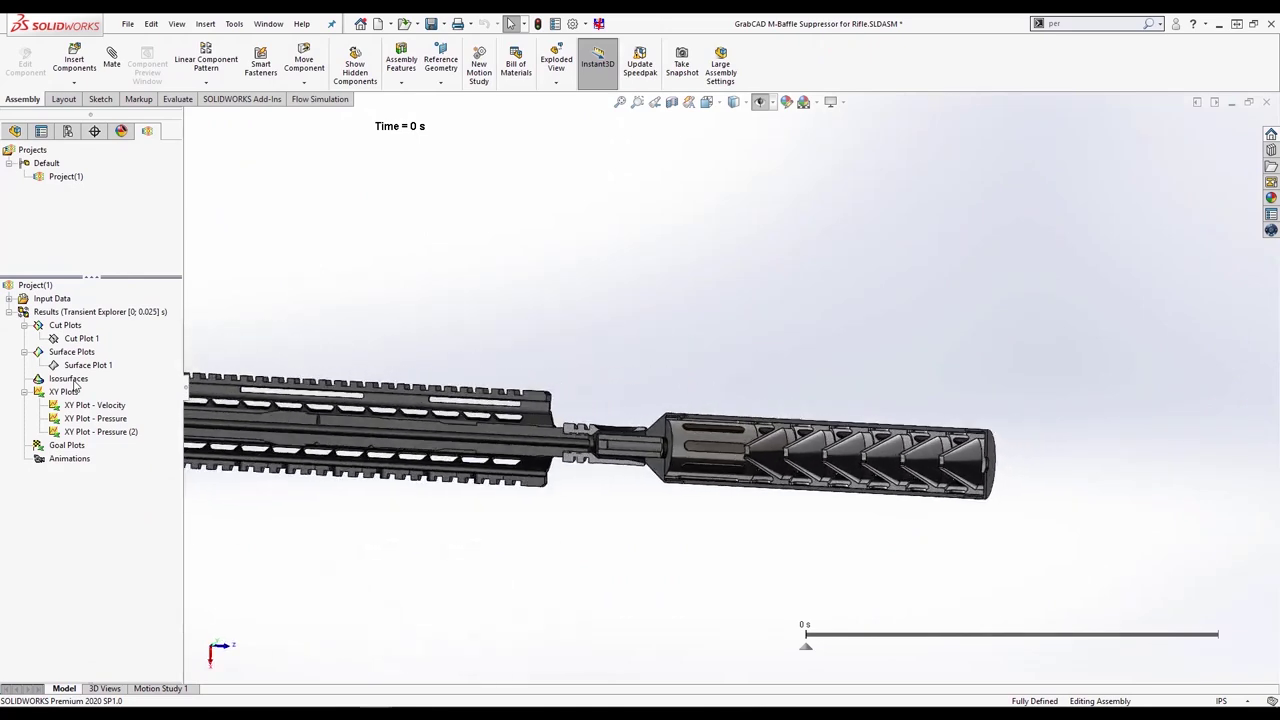
- Show the suppressor's acoustic power level Cut Plot 1 and play its animation
right_click(82, 338)
left_click(100, 366)
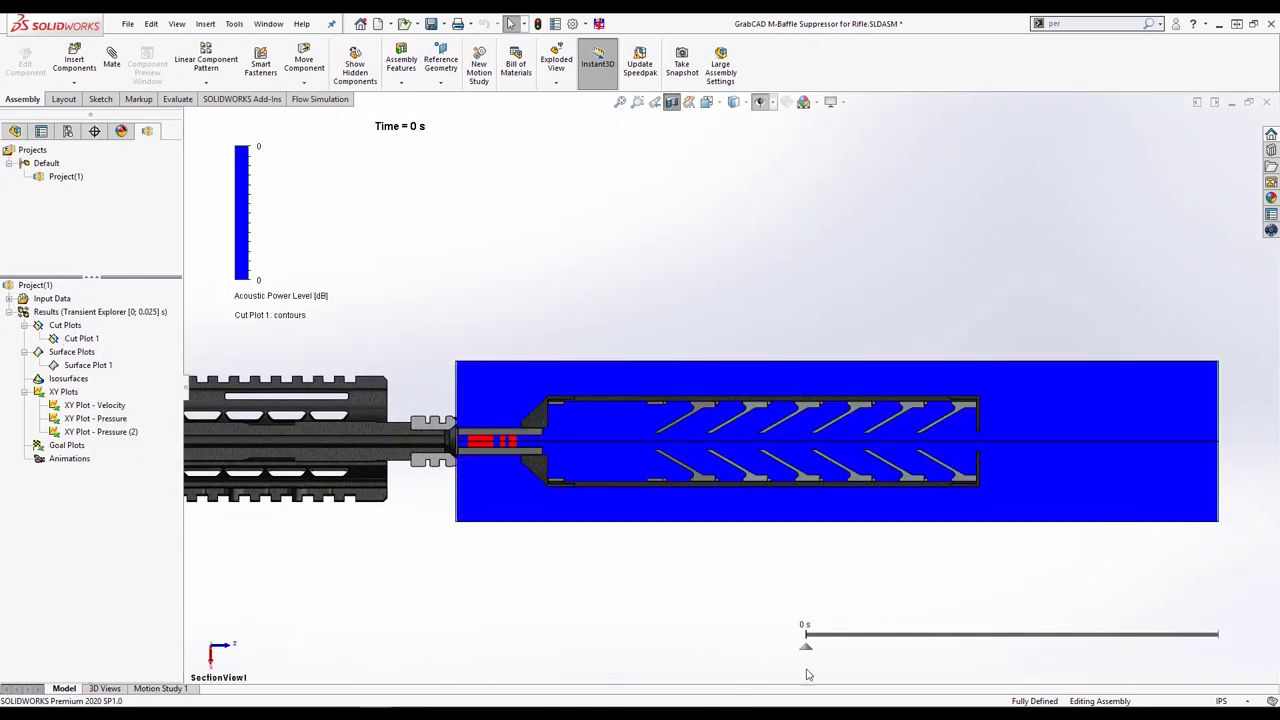
left_click(797, 636)
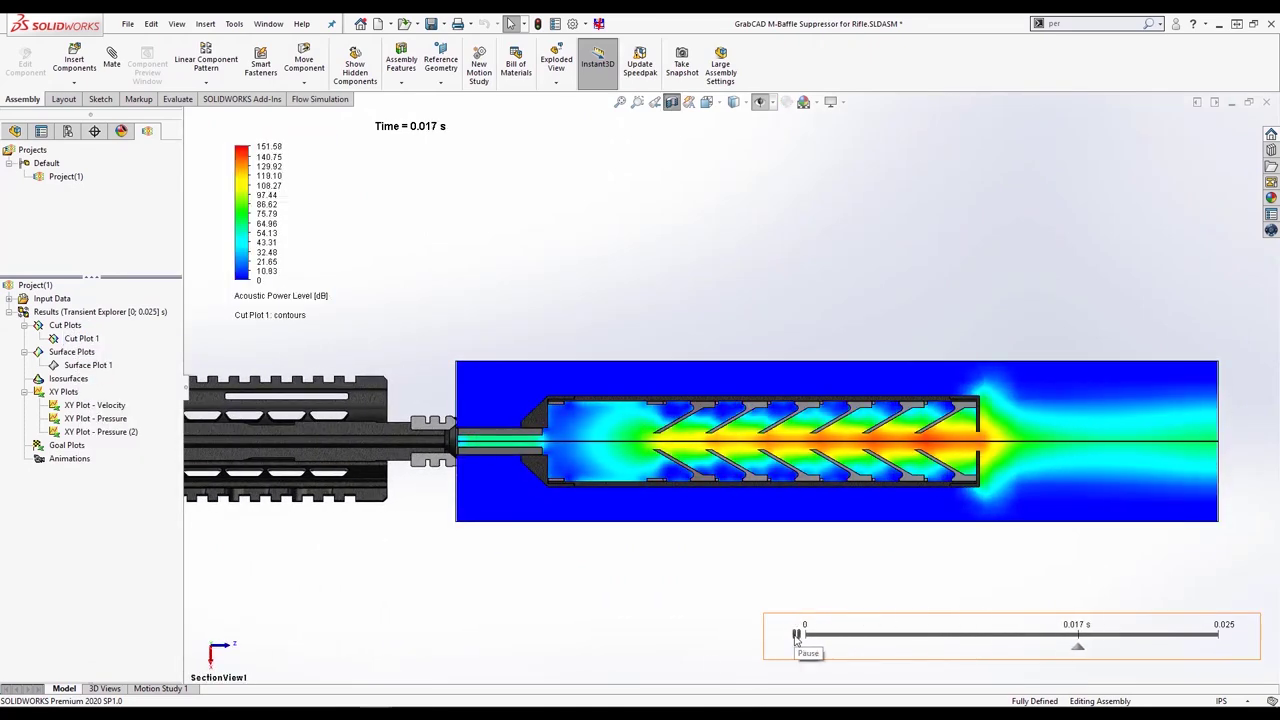
- Switch the cut plot parameter to Temperature and replay the animation
left_click(276, 302)
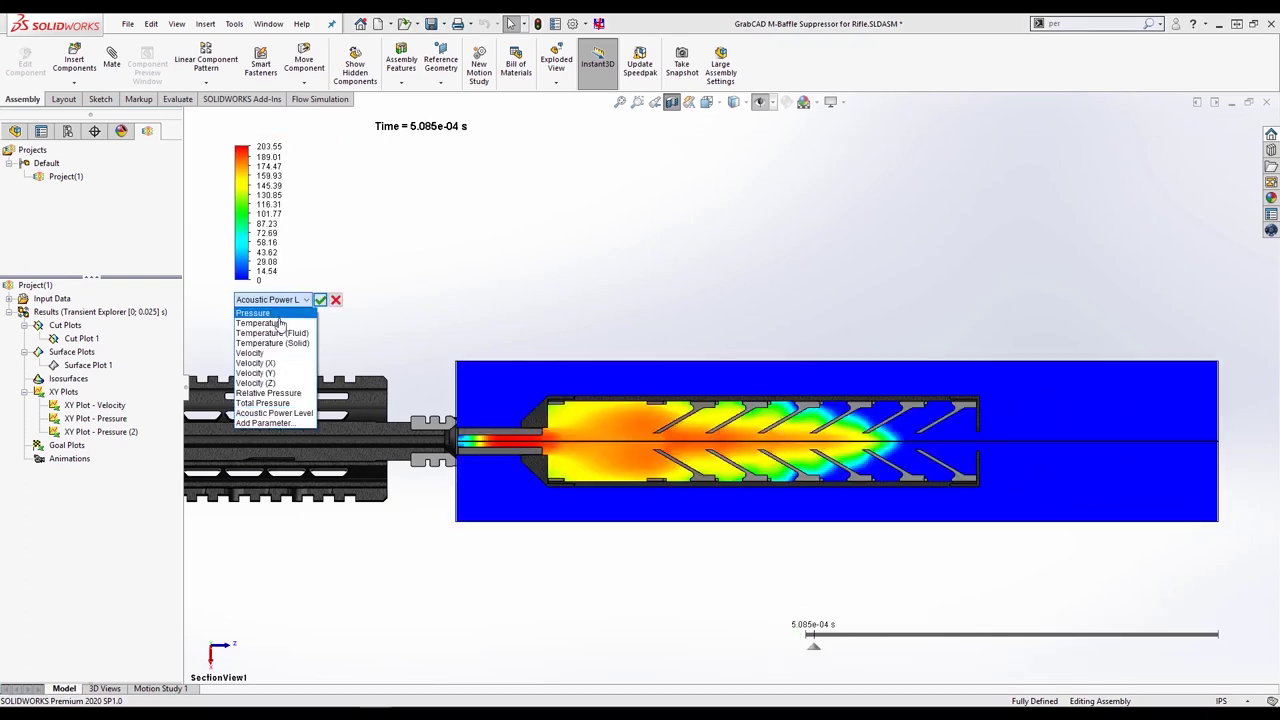
left_click(322, 308)
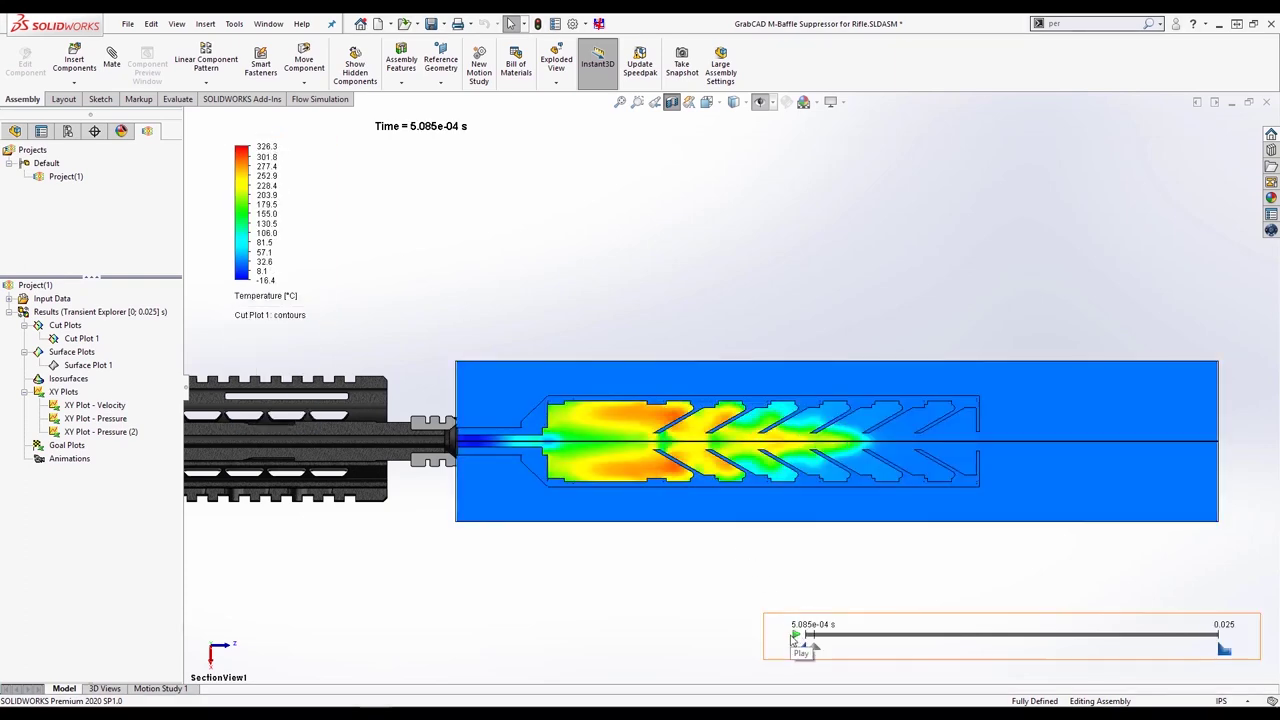
left_click(797, 636)
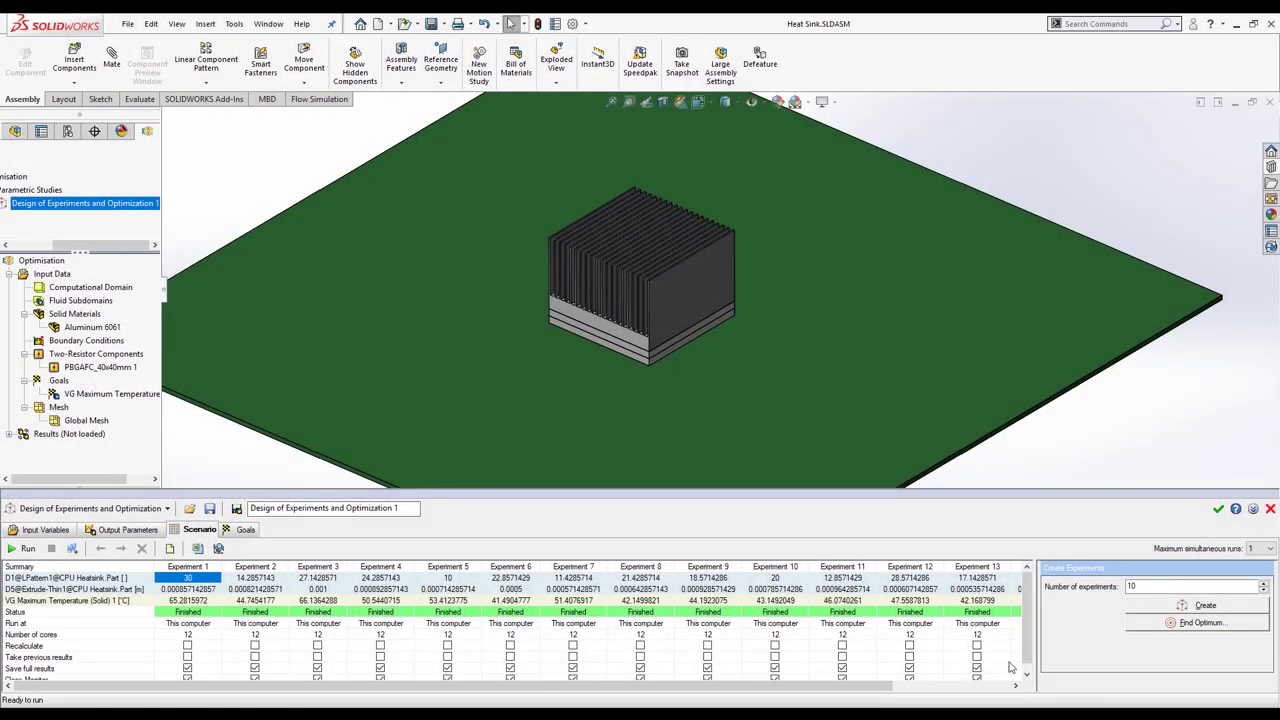
- Find the optimum and add it to the heat sink experiments as design point Optimum 1
left_click(1169, 624)
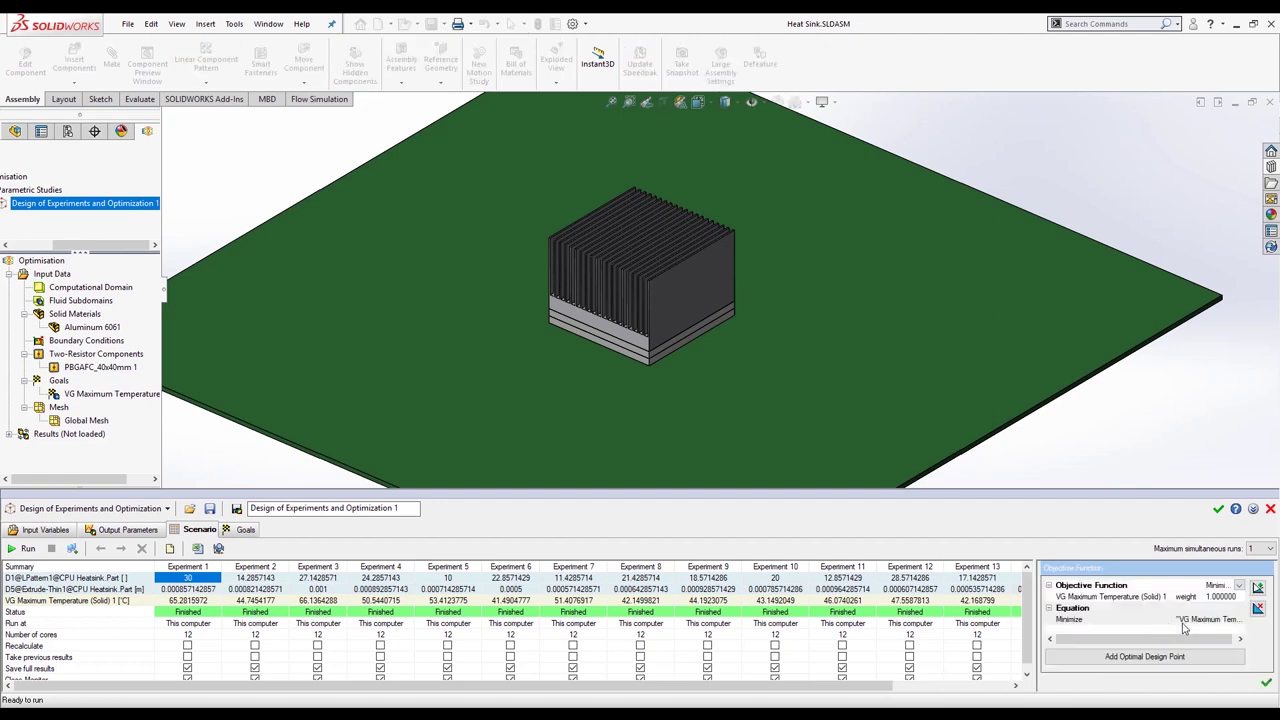
left_click(1228, 658)
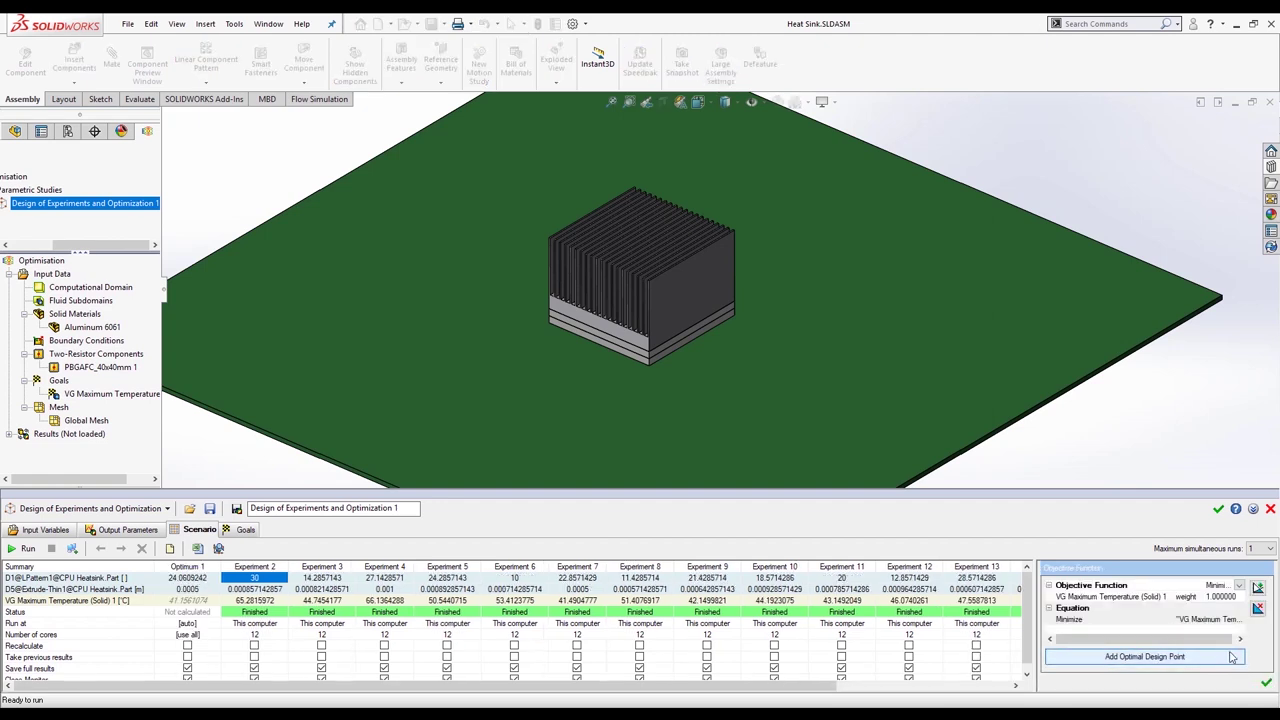
left_click(1267, 682)
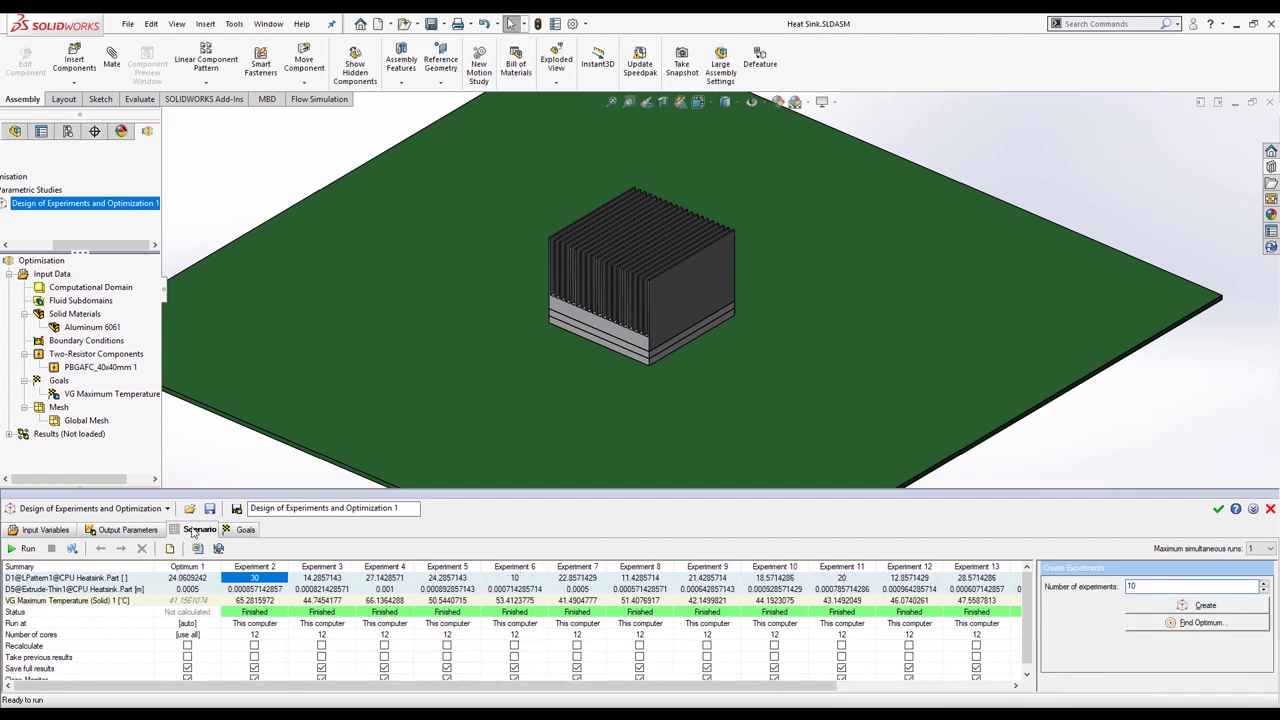
- Show only the maximum temperature response surface, maximized and rotated to another angle
left_click(216, 548)
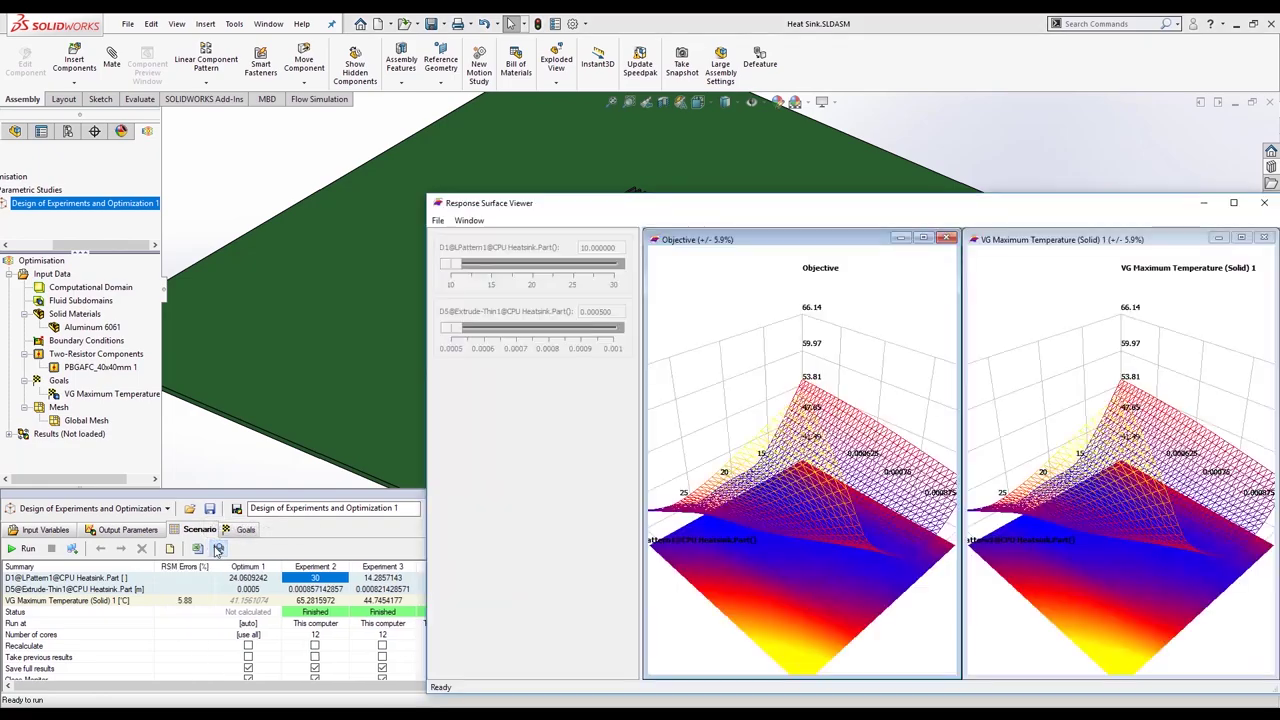
left_click(946, 238)
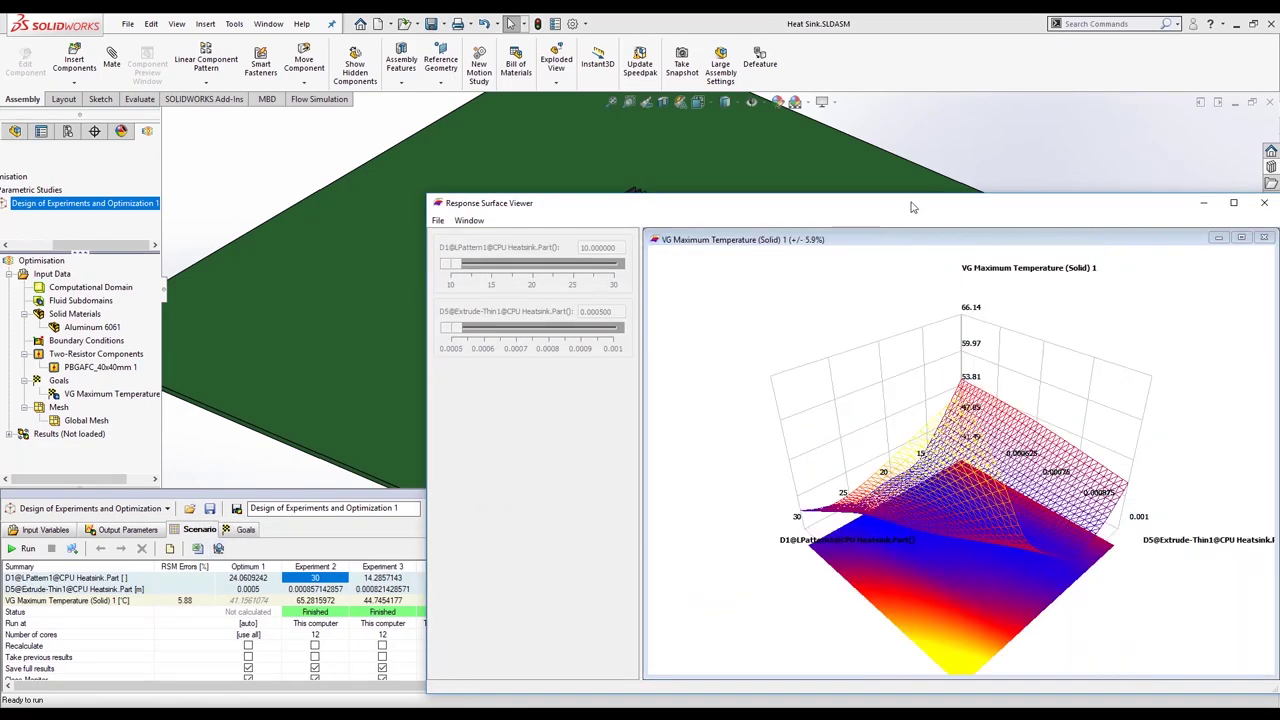
double_click(911, 207)
mouse_move(760, 289)
left_mouse_down()
mouse_move(925, 249)
mouse_move(1026, 249)
mouse_move(817, 280)
mouse_move(820, 217)
mouse_move(773, 234)
mouse_move(798, 243)
left_mouse_up()
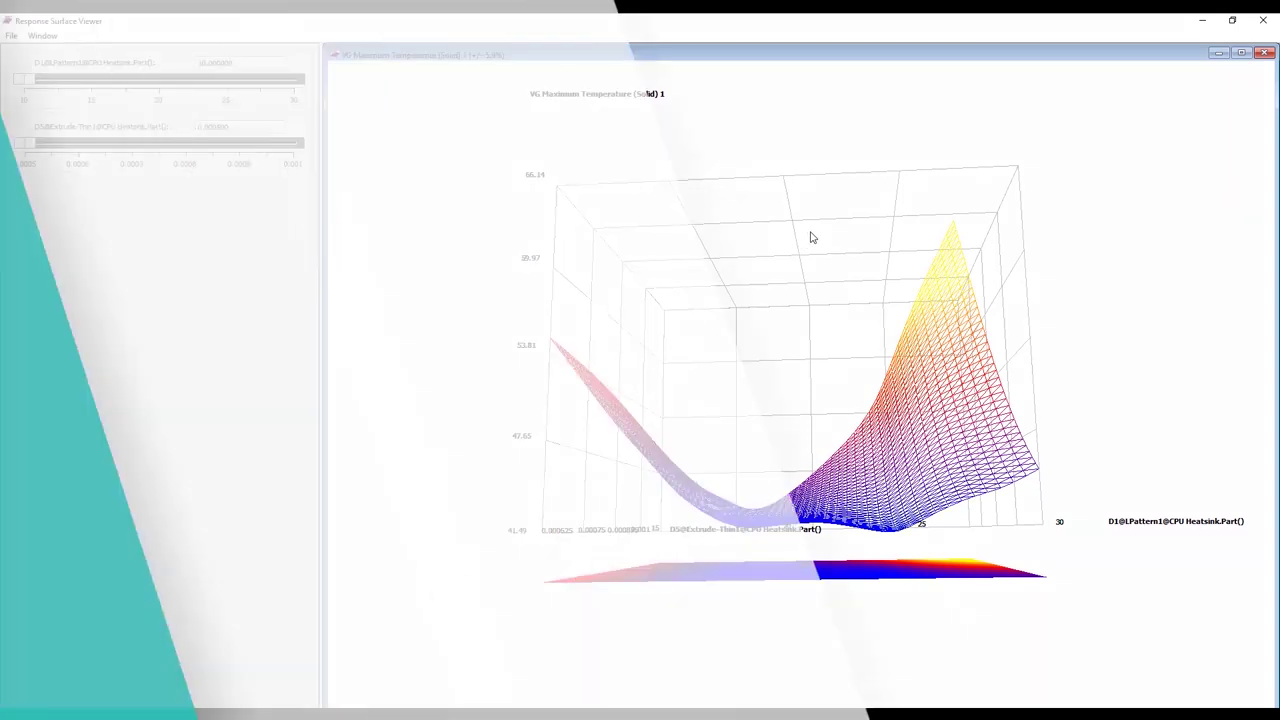